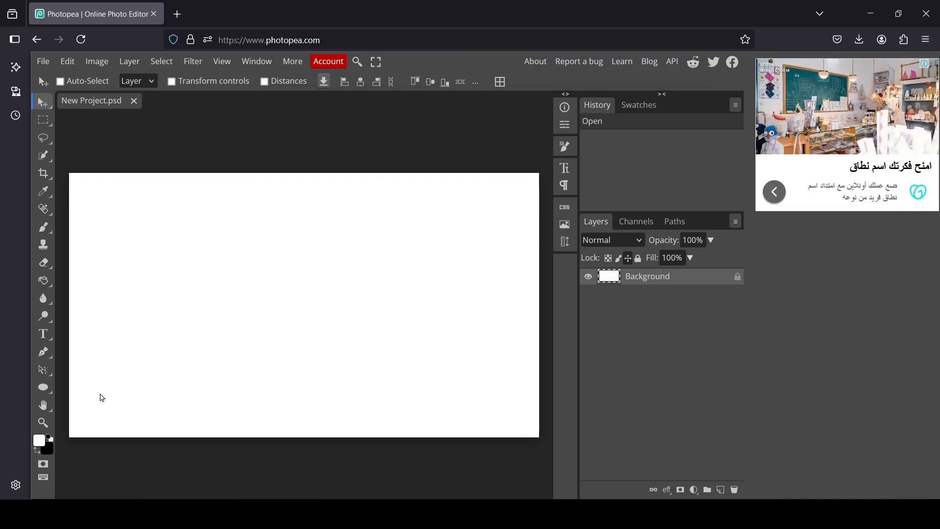
# - Fill the white background with light grey #eaeaea using the Paint Bucket tool
pyautogui.click(39, 441)
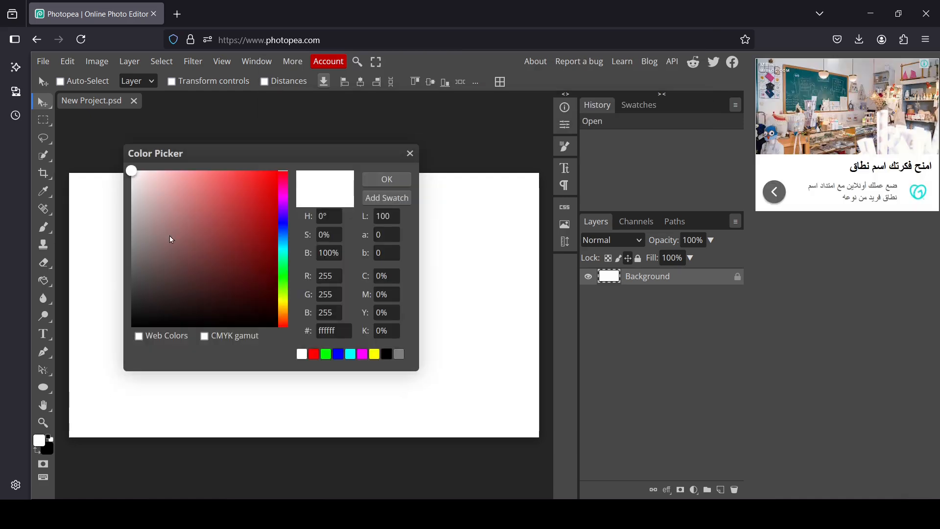
pyautogui.moveTo(147, 194); pyautogui.dragTo(129, 188)
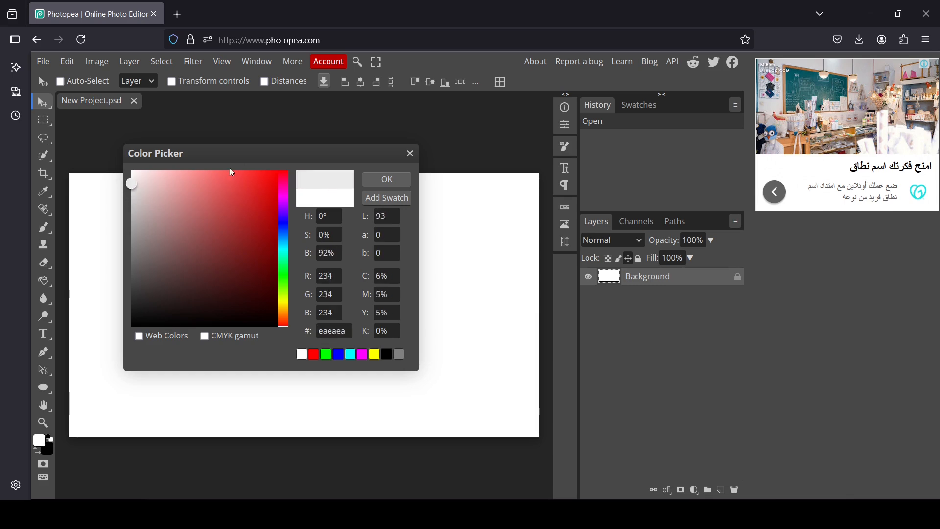
pyautogui.click(387, 181)
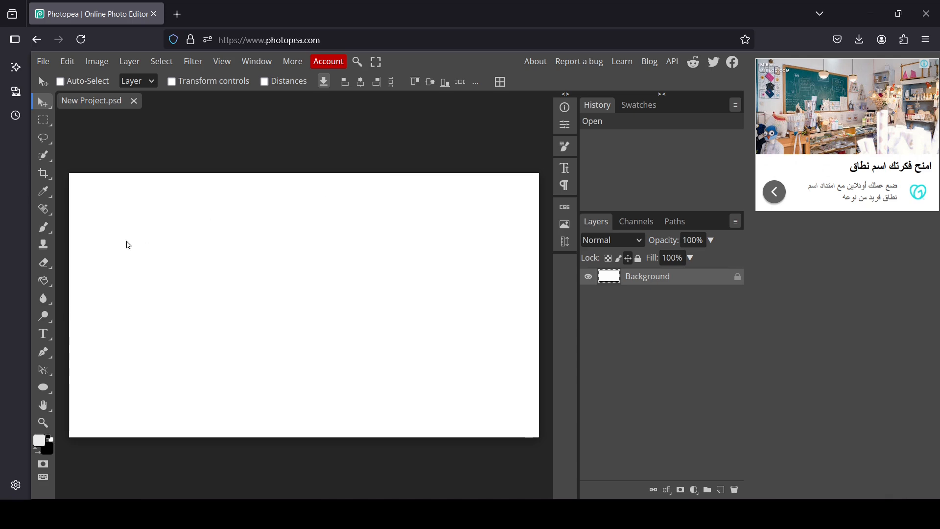
pyautogui.click(51, 282)
pyautogui.click(104, 296)
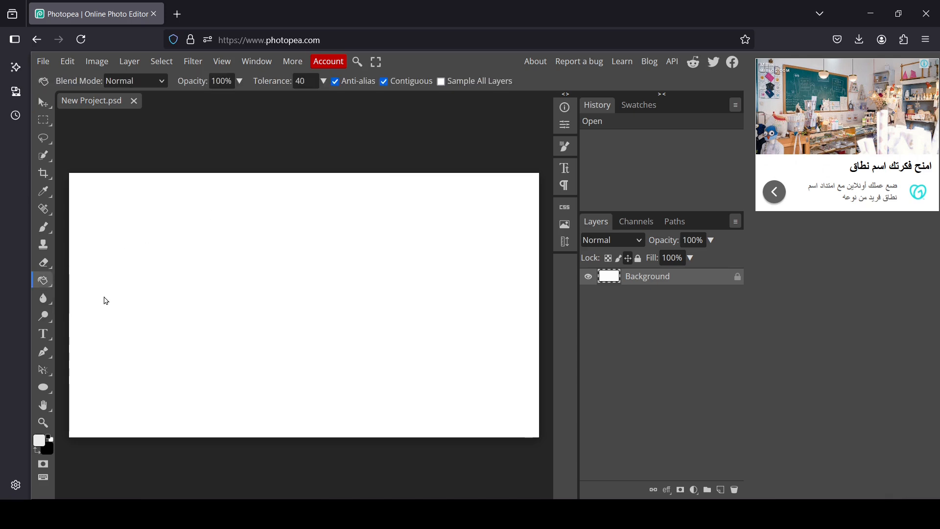
pyautogui.click(304, 272)
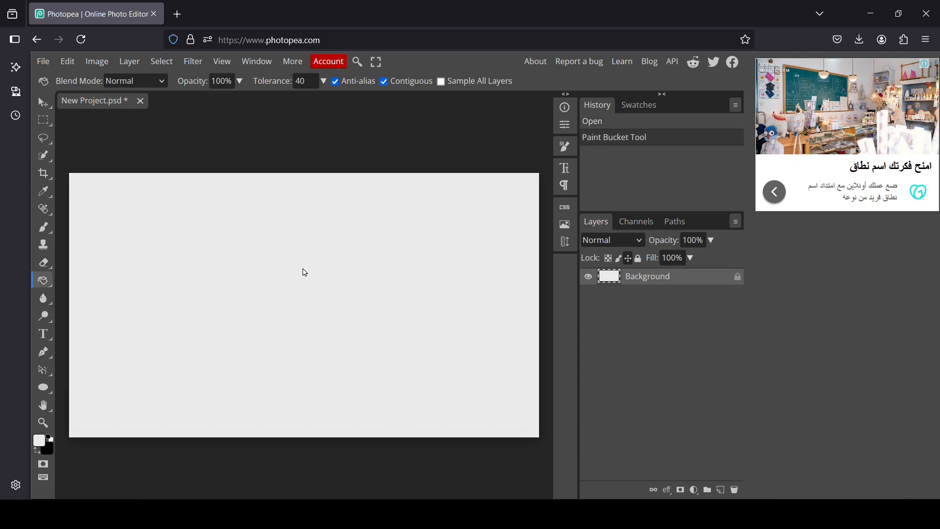
# - Set up the Type tool with the Poppins font in Bold at a size of 300 px
pyautogui.click(43, 336)
pyautogui.click(90, 335)
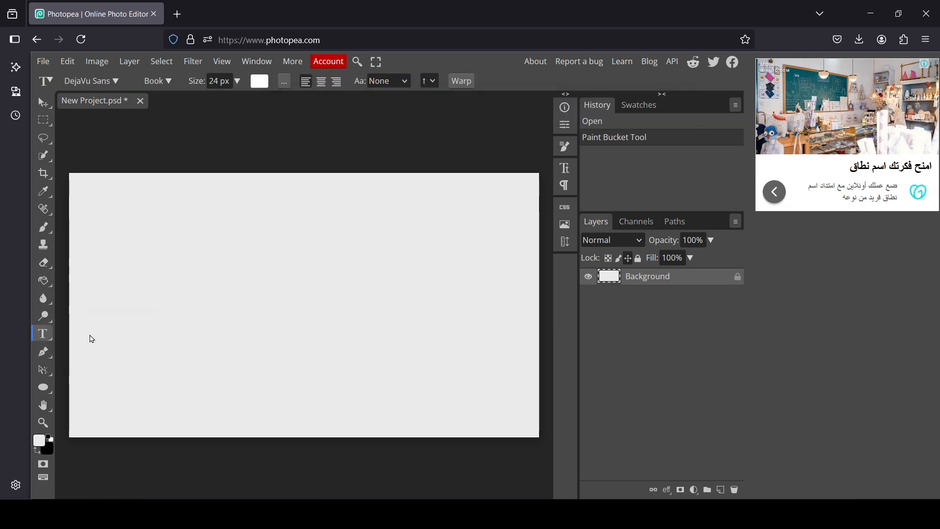
pyautogui.click(116, 86)
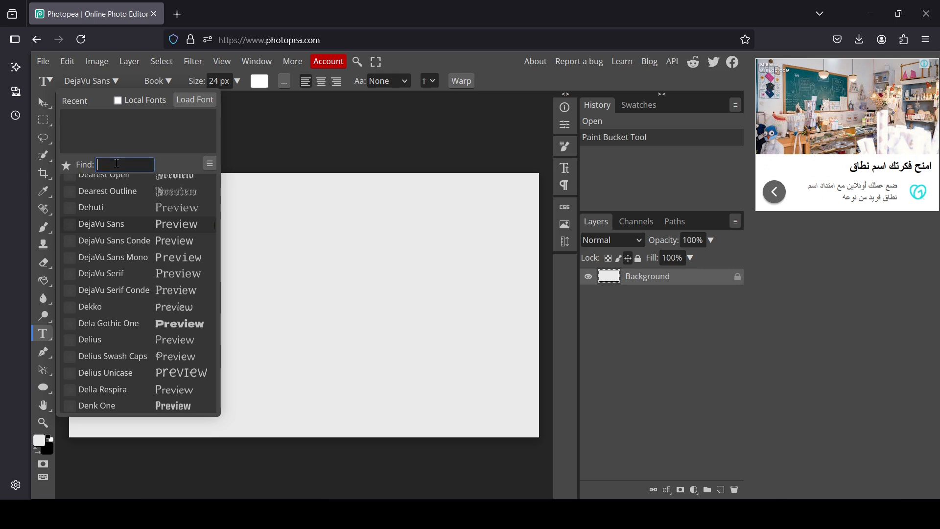
pyautogui.write('pop')
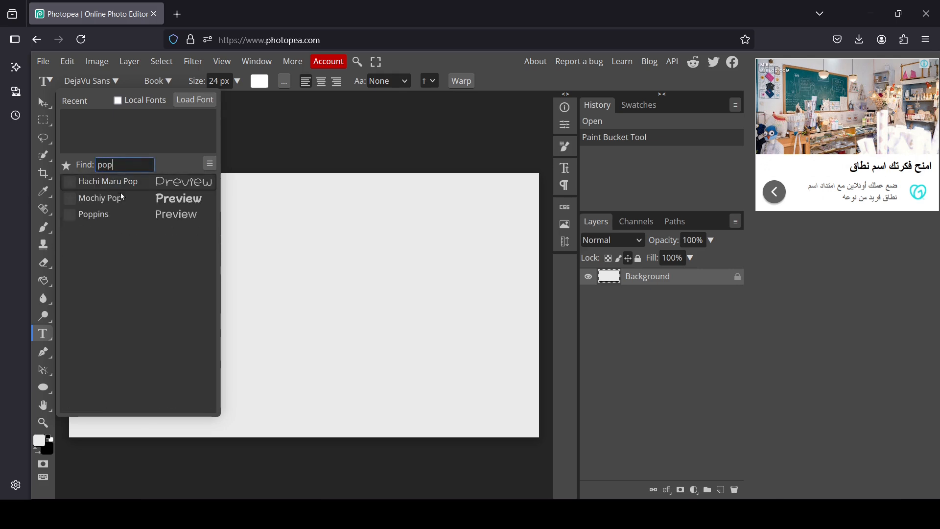
pyautogui.click(125, 216)
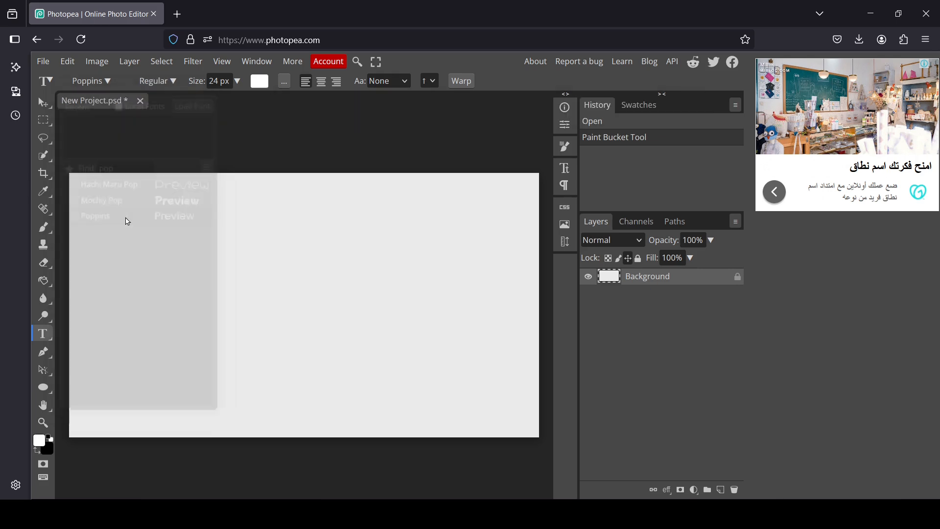
pyautogui.click(169, 83)
pyautogui.click(198, 297)
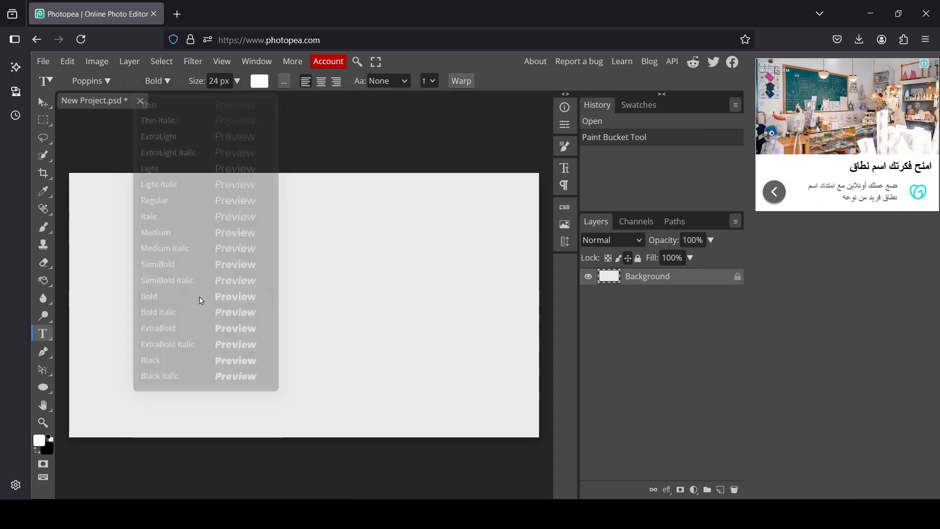
pyautogui.click(223, 83)
pyautogui.write('300 p')
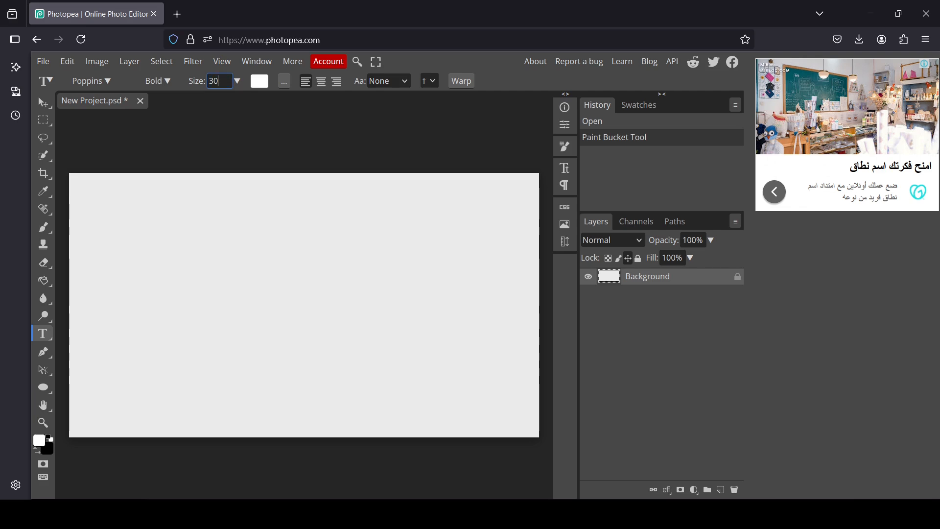
# - Set the text colour to blue #348ee2 and add the text "PAPER" in the upper part of the canvas
pyautogui.click(259, 82)
pyautogui.click(245, 190)
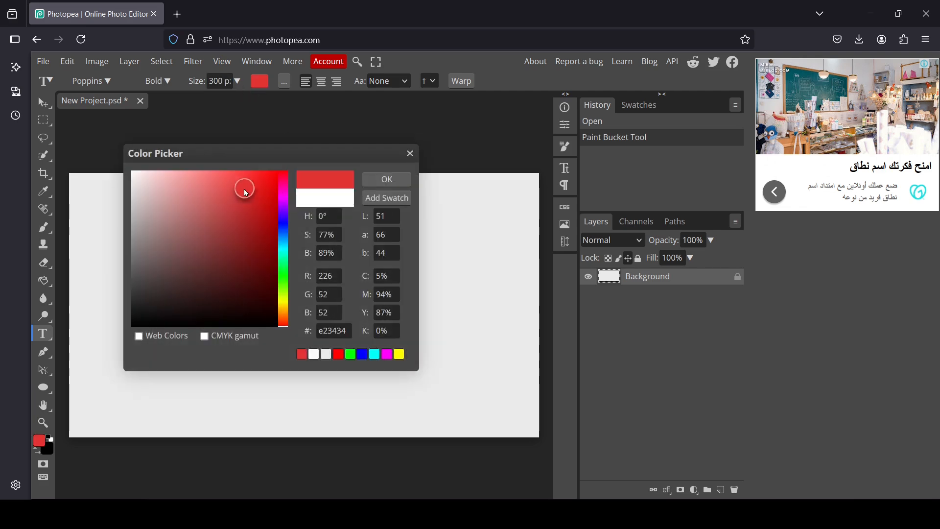
pyautogui.click(281, 236)
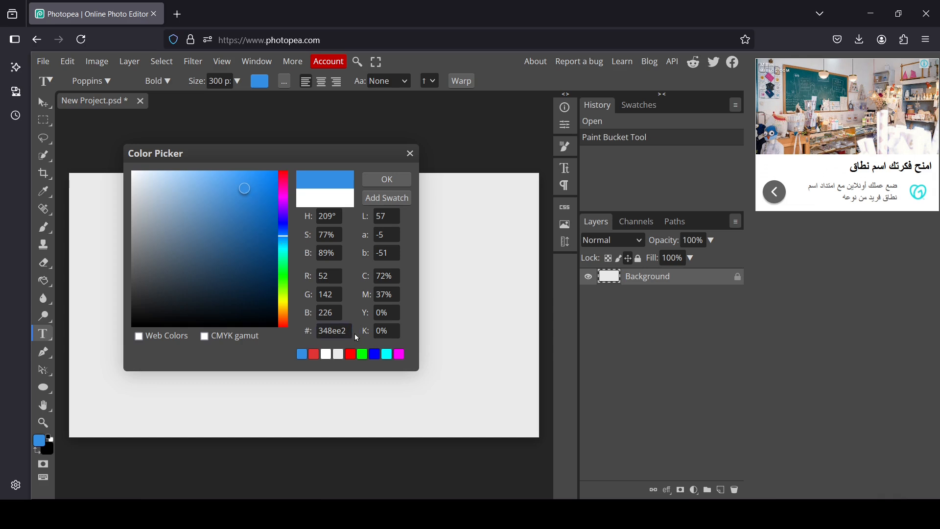
pyautogui.click(382, 181)
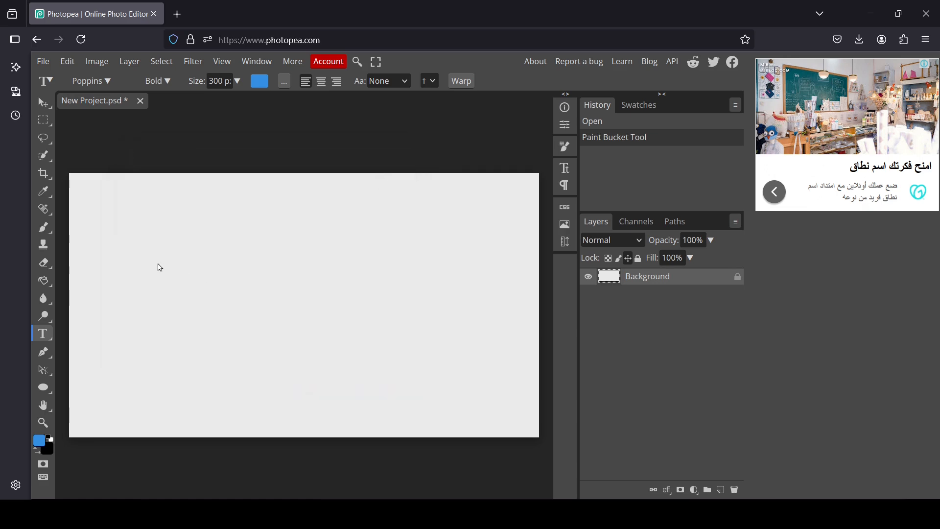
pyautogui.click(161, 267)
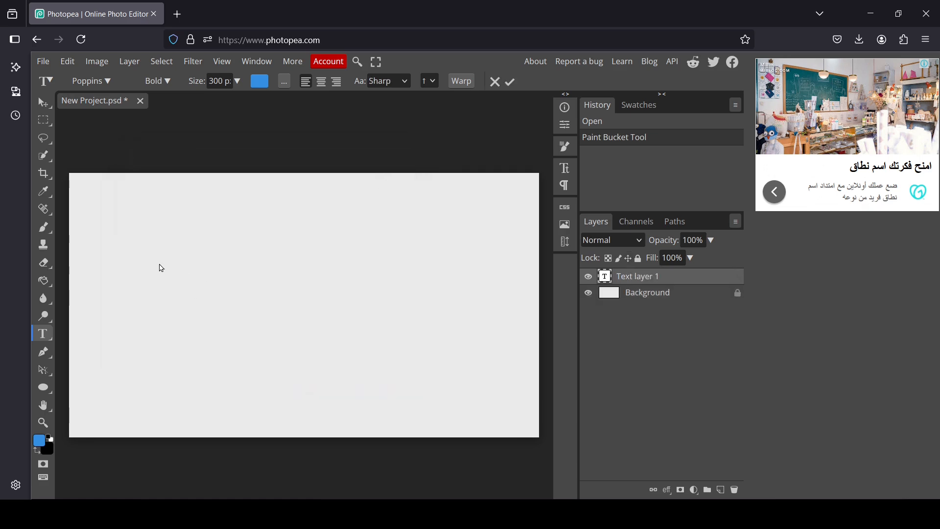
pyautogui.write('PAPER')
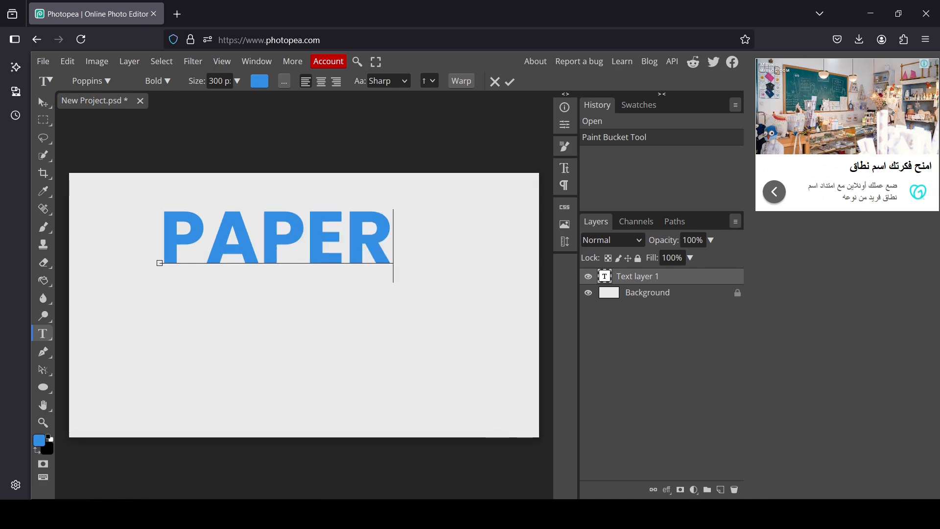
# - Enlarge the PAPER text to 450 px and move it to the centre of the canvas
pyautogui.hotkey('ctrl', 'a')
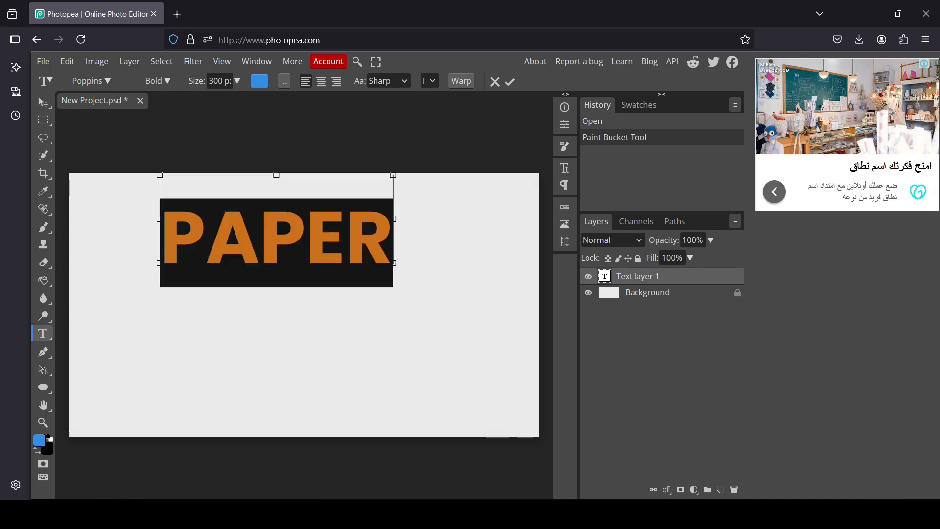
pyautogui.doubleClick(220, 78)
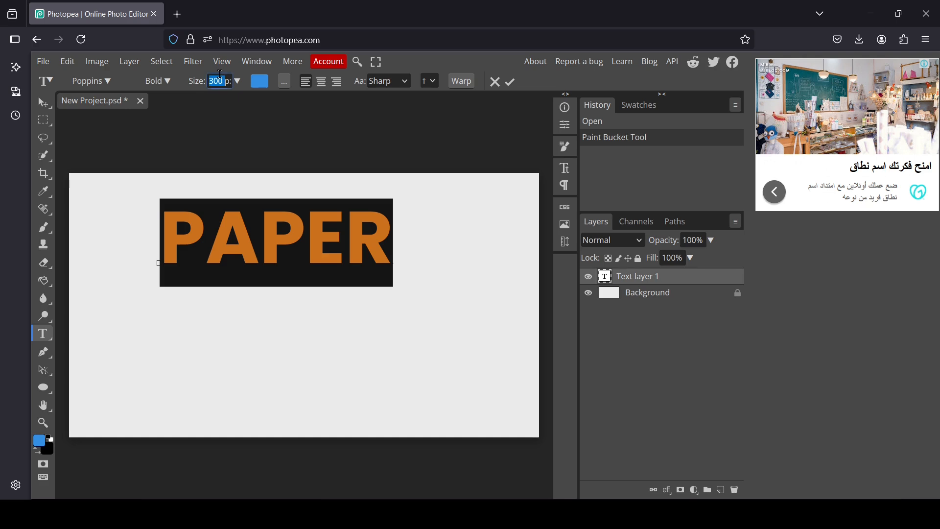
pyautogui.write('400')
pyautogui.press('Return')
pyautogui.tripleClick(220, 80)
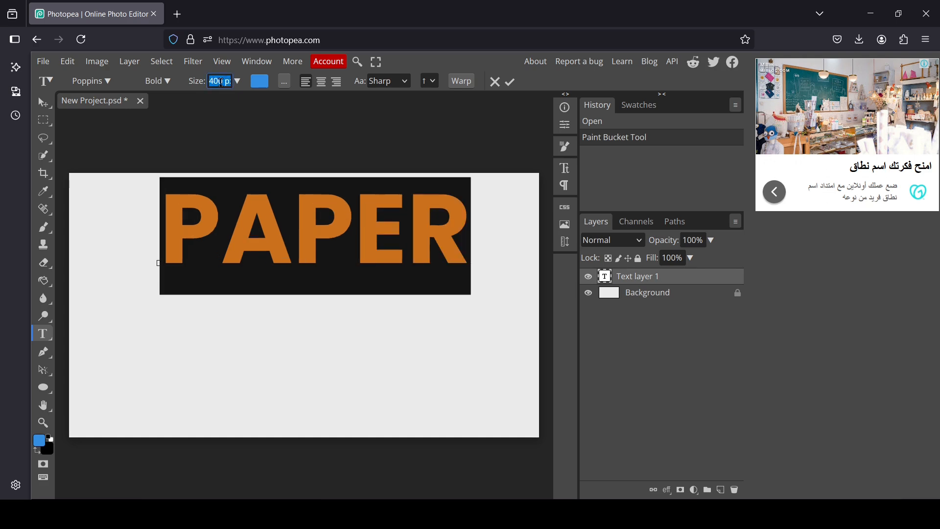
pyautogui.write('450')
pyautogui.press('Return')
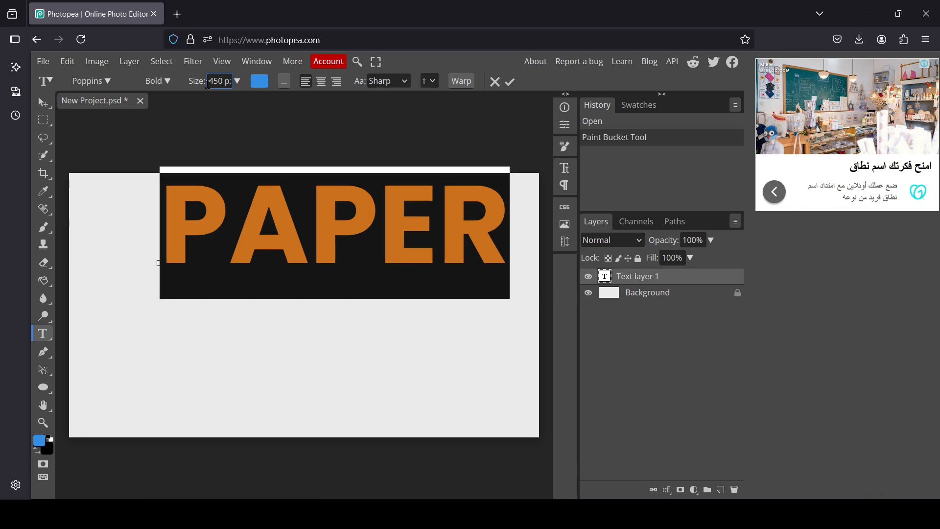
pyautogui.click(43, 101)
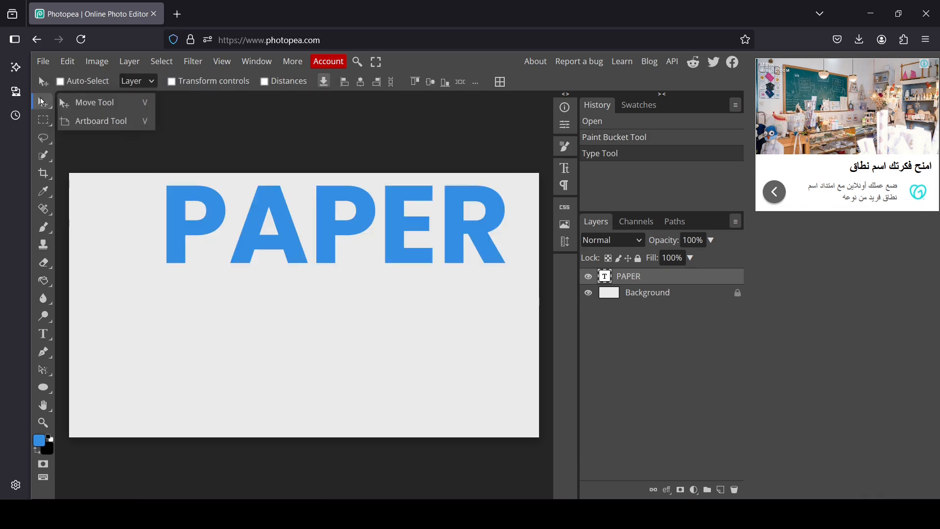
pyautogui.moveTo(307, 207); pyautogui.dragTo(277, 289)
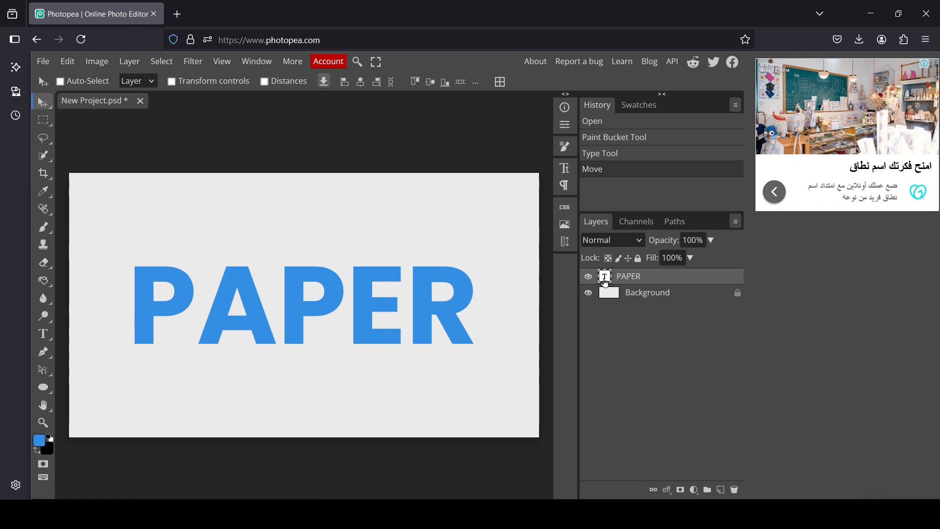
# - Duplicate the PAPER text layer
pyautogui.rightClick(605, 283)
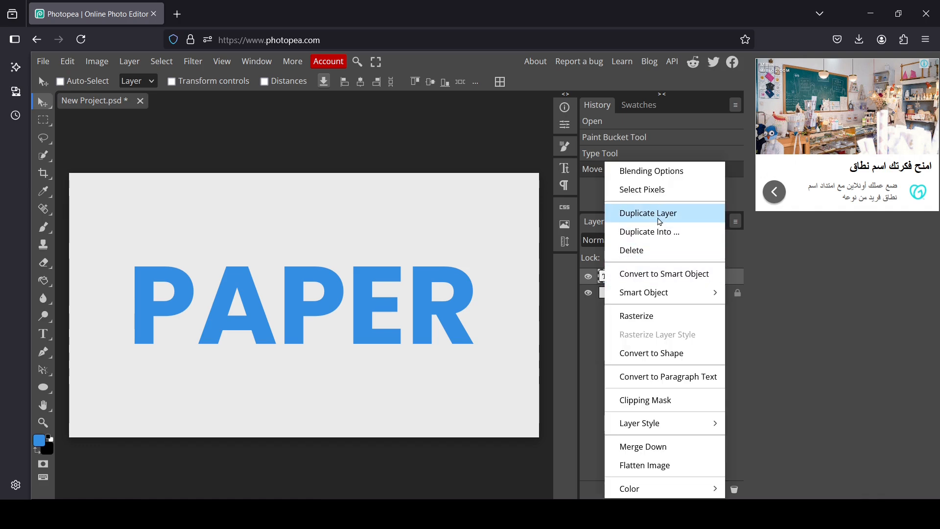
pyautogui.click(648, 213)
pyautogui.click(589, 293)
pyautogui.click(589, 296)
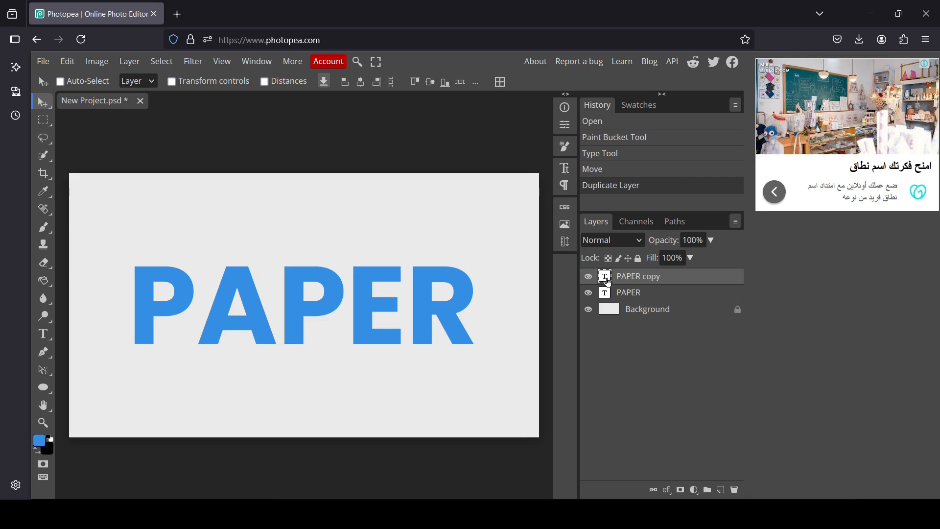
# - Recolour all the text on the duplicated PAPER layer to white #ffffff
pyautogui.click(43, 334)
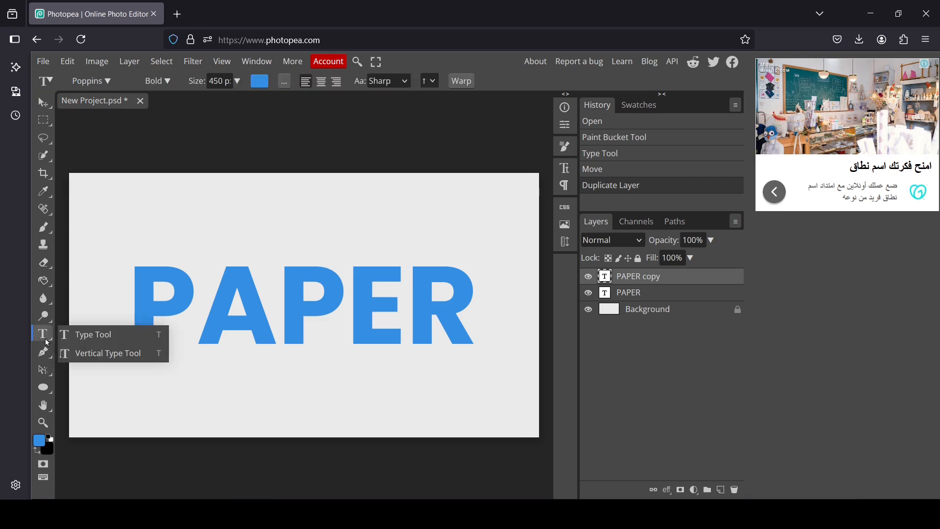
pyautogui.click(82, 337)
pyautogui.click(317, 288)
pyautogui.hotkey('ctrl', 'a')
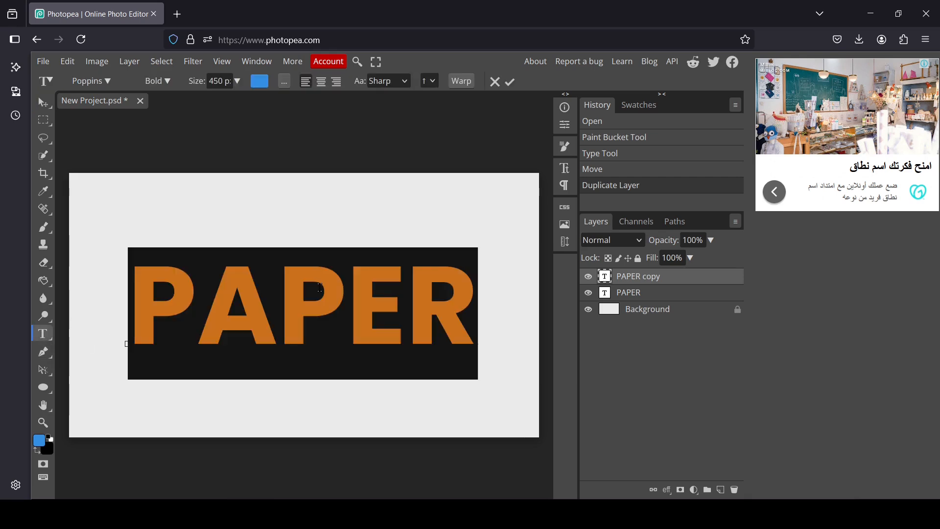
pyautogui.click(258, 81)
pyautogui.moveTo(210, 214)
pyautogui.mouseDown()
pyautogui.moveTo(132, 171)
pyautogui.moveTo(90, 167)
pyautogui.mouseUp()
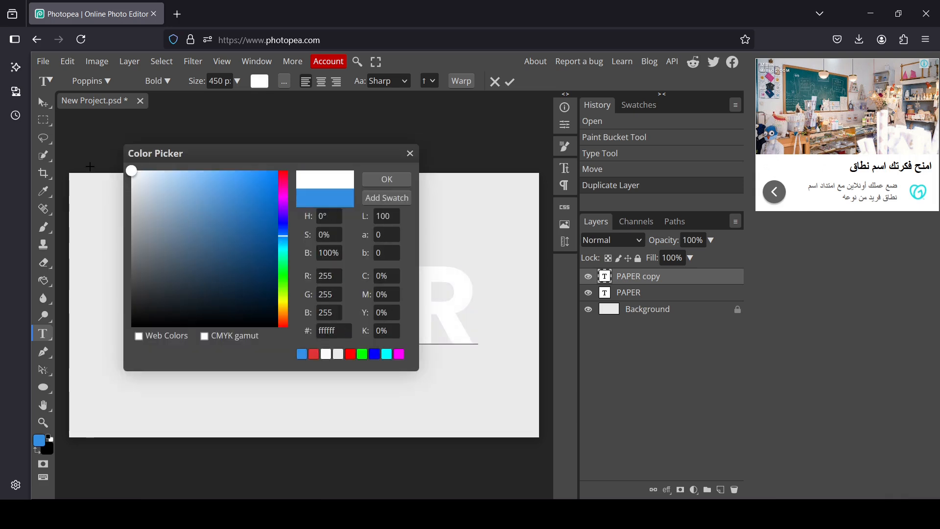
pyautogui.click(131, 170)
pyautogui.click(380, 177)
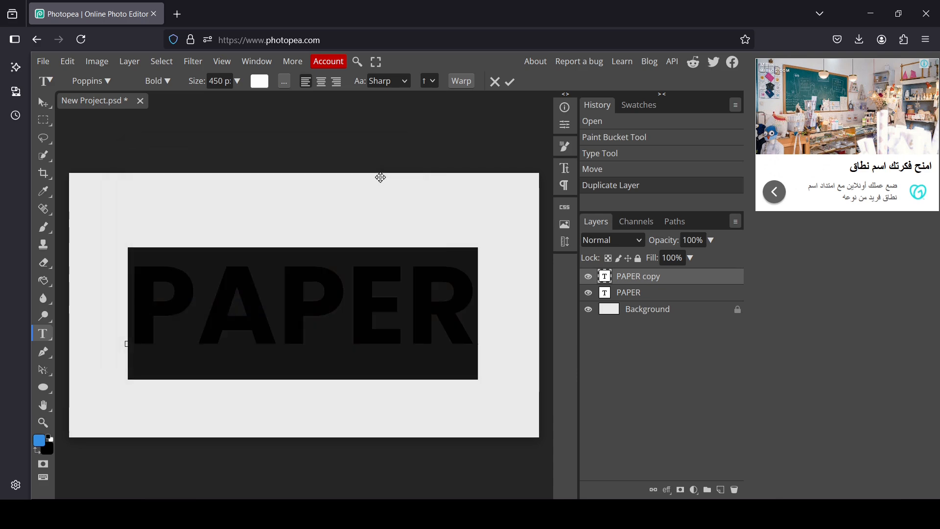
pyautogui.click(380, 177)
# - Hide the white PAPER text layer so only the blue text beneath it shows
pyautogui.click(588, 277)
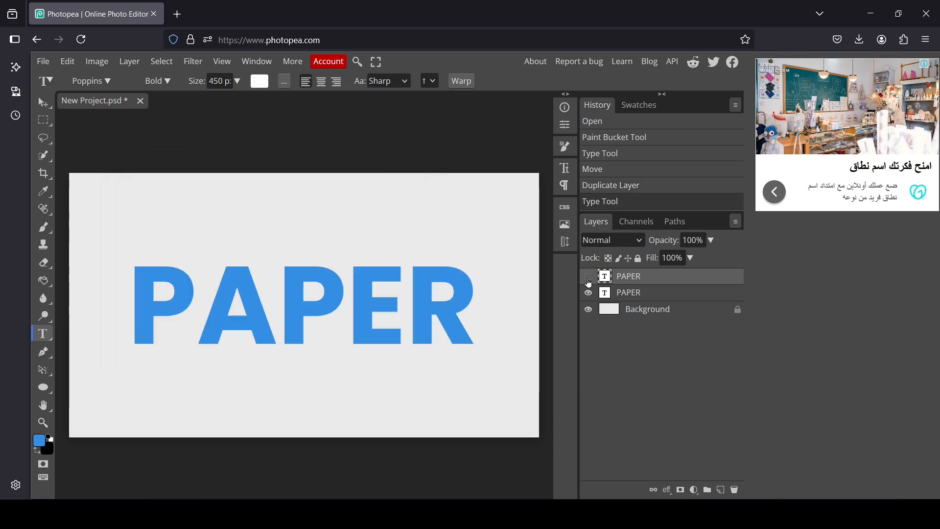
pyautogui.click(587, 278)
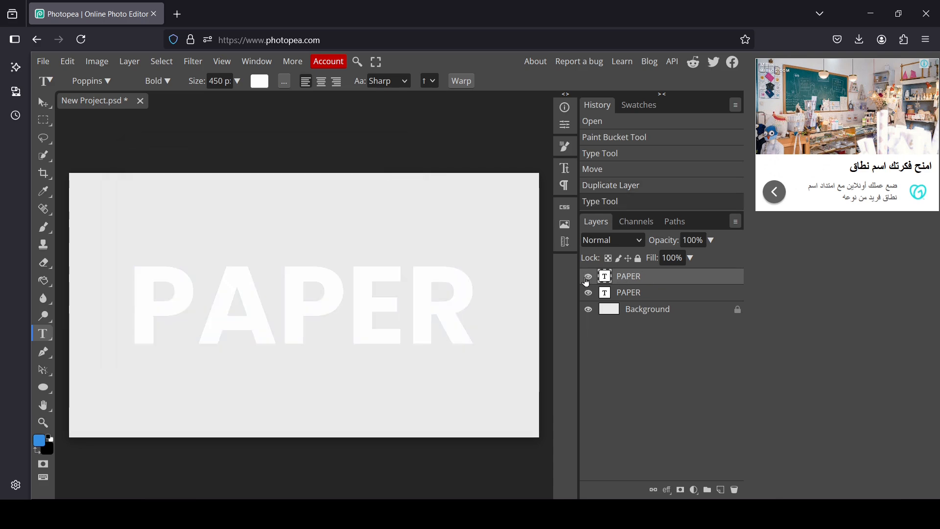
pyautogui.click(587, 277)
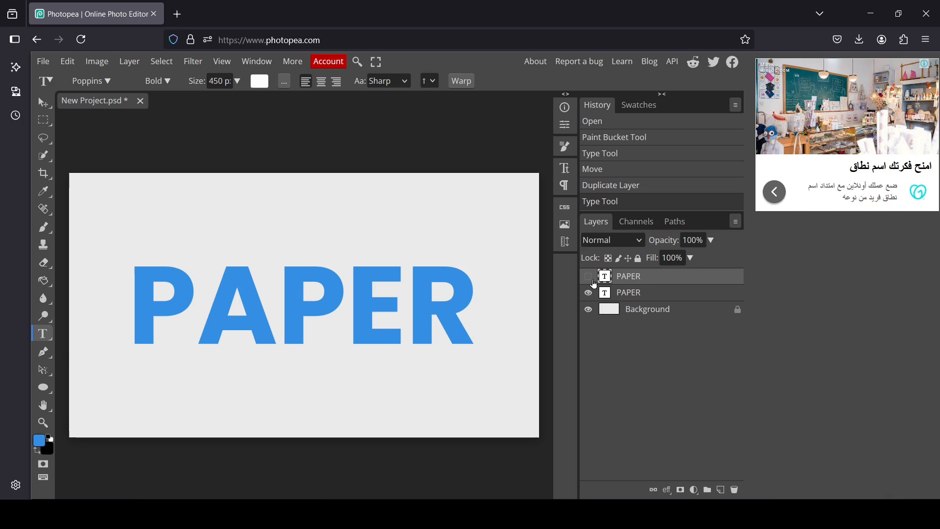
# - Rasterize the blue PAPER text layer
pyautogui.click(613, 300)
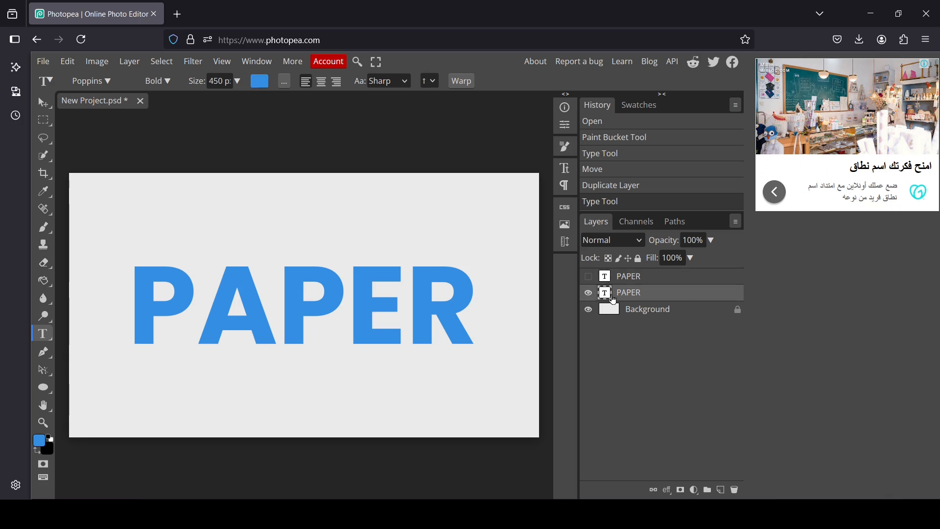
pyautogui.rightClick(613, 300)
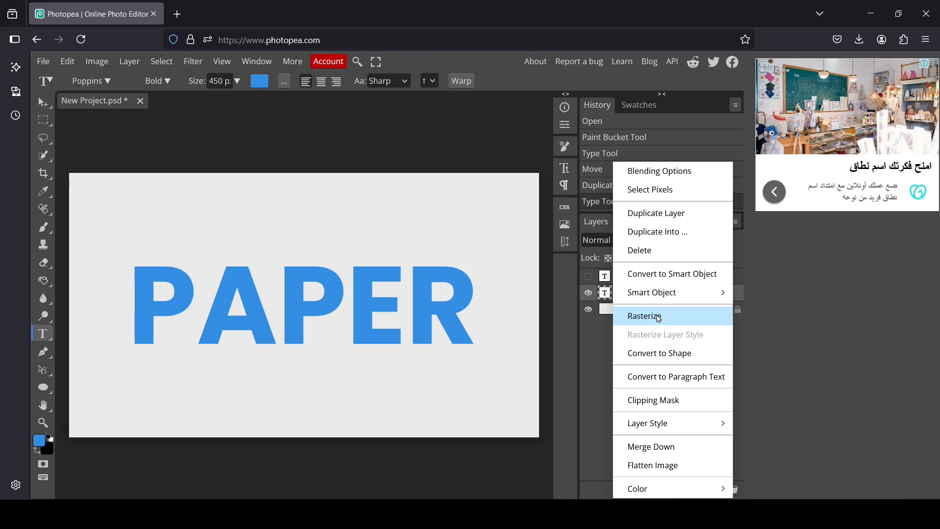
pyautogui.click(659, 317)
# - Add an Inner Shadow layer style to the blue rasterized PAPER layer and open its settings
pyautogui.rightClick(615, 293)
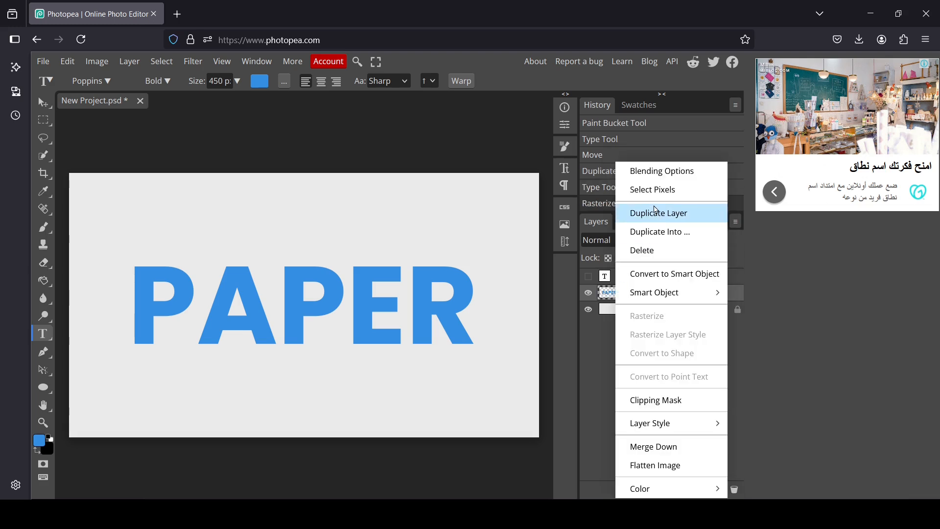
pyautogui.click(661, 171)
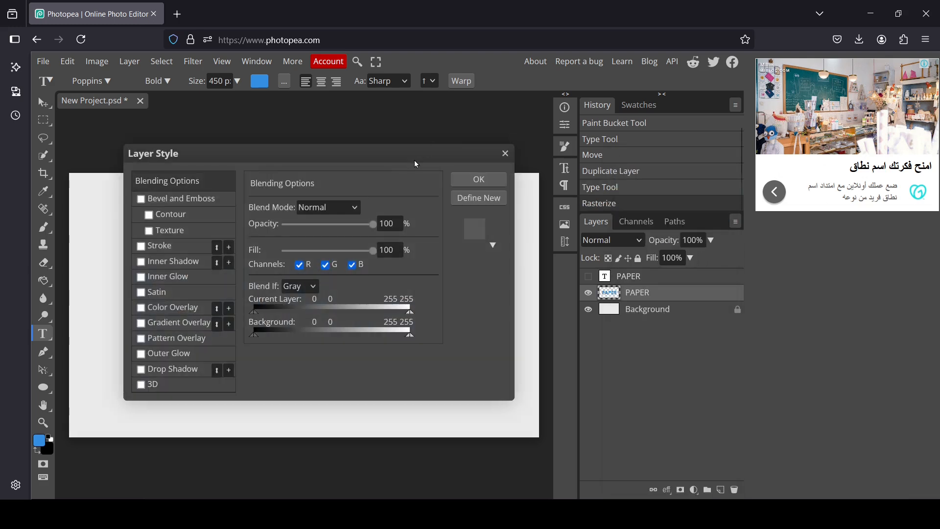
pyautogui.moveTo(415, 164); pyautogui.dragTo(804, 115)
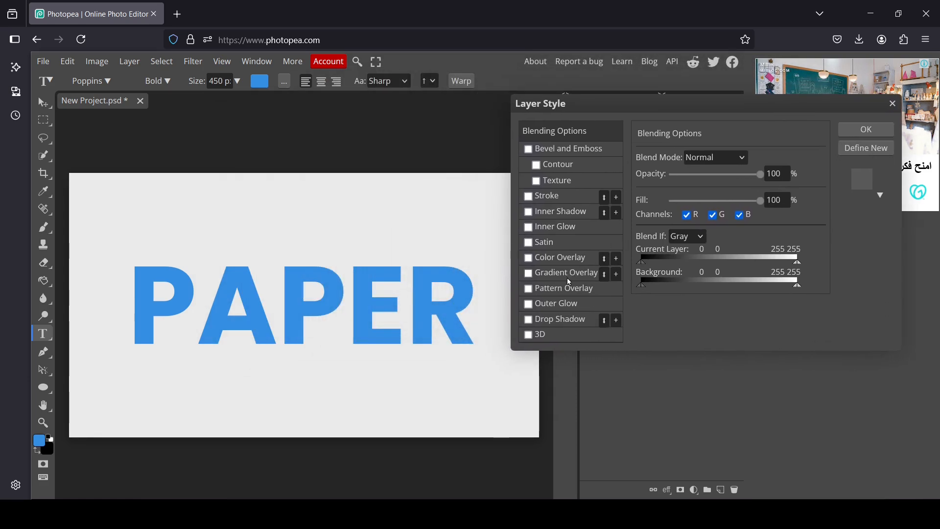
pyautogui.click(530, 214)
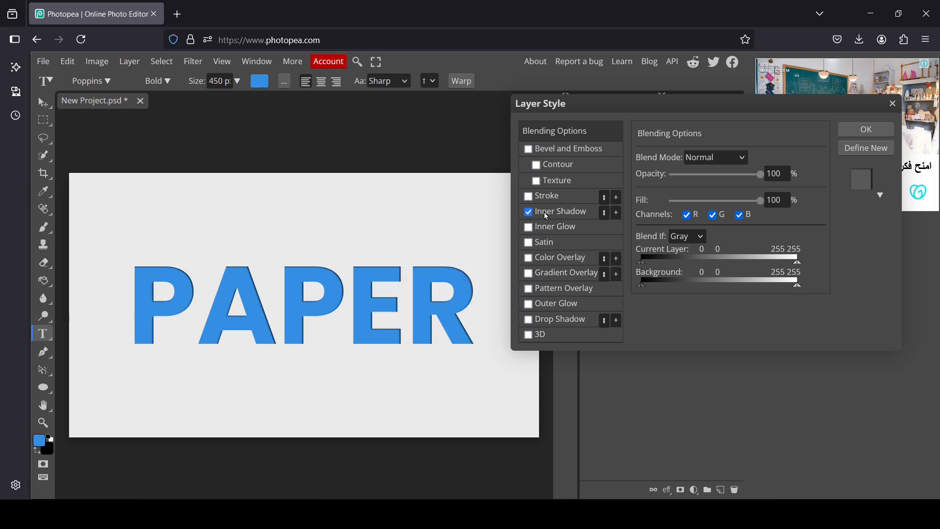
pyautogui.click(553, 212)
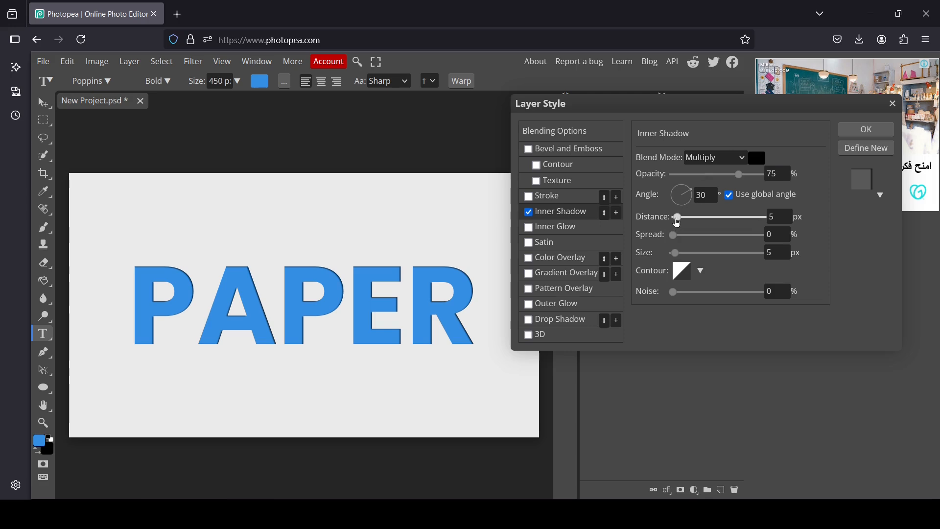
# - Set the inner shadow's distance to 9 px, enlarge its size for a softer shadow, and apply the style
pyautogui.moveTo(677, 223); pyautogui.dragTo(681, 224)
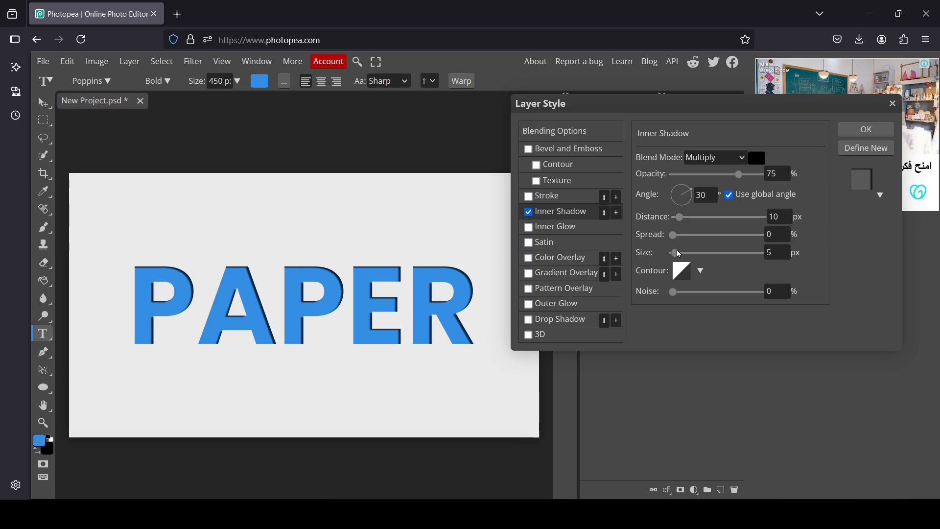
pyautogui.moveTo(677, 259); pyautogui.dragTo(684, 258)
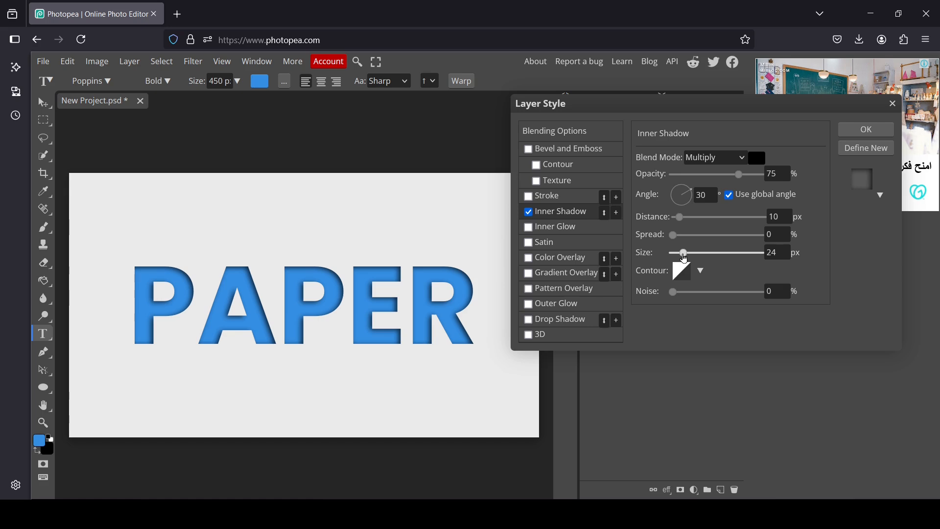
pyautogui.moveTo(673, 236)
pyautogui.mouseDown()
pyautogui.moveTo(700, 242)
pyautogui.moveTo(674, 242)
pyautogui.mouseUp()
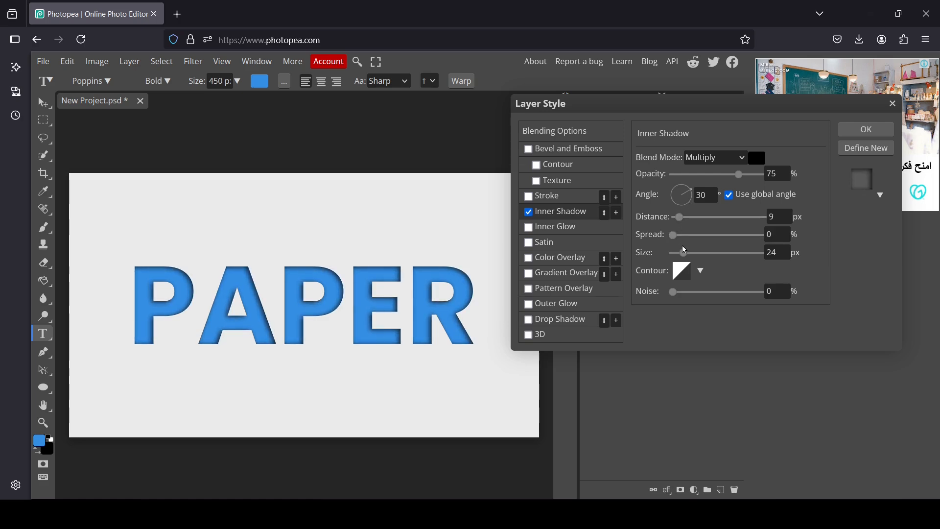
pyautogui.moveTo(684, 252); pyautogui.dragTo(680, 253)
pyautogui.click(866, 129)
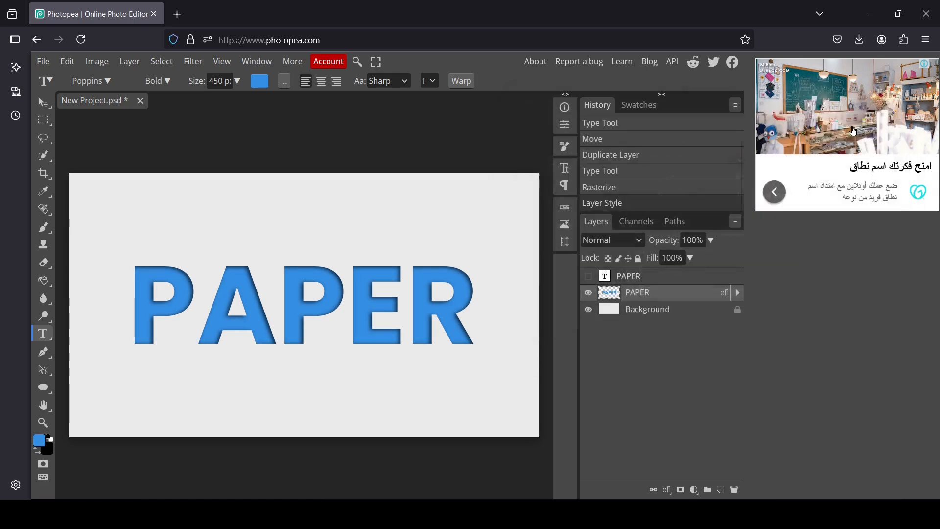
# - Show the white PAPER text layer again and rasterize it
pyautogui.click(633, 280)
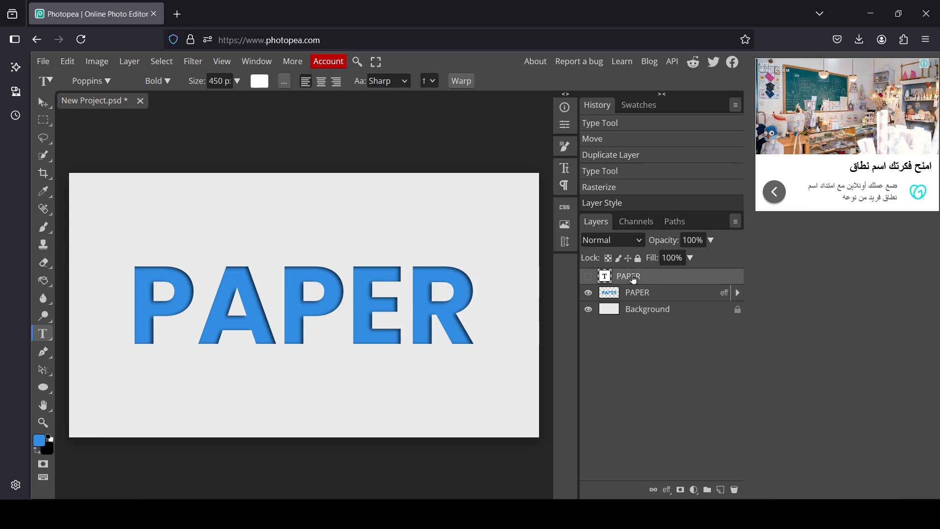
pyautogui.click(588, 276)
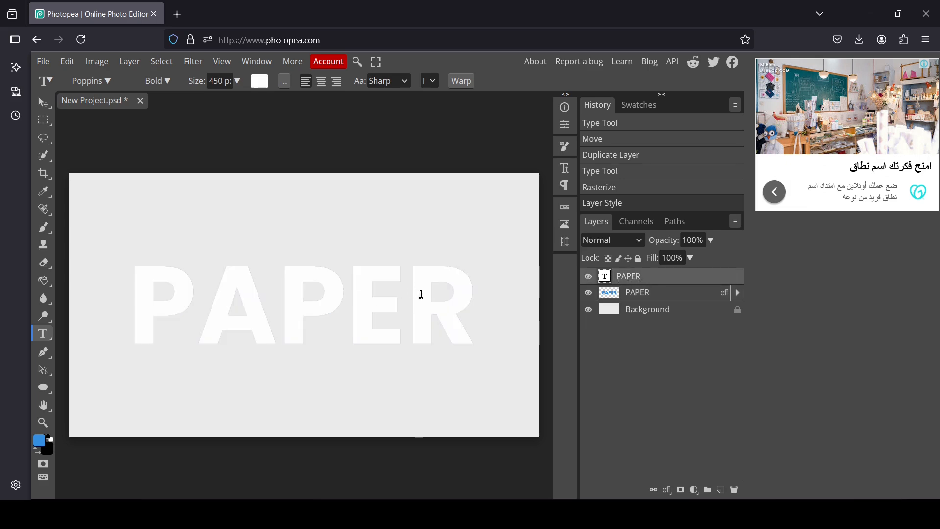
pyautogui.rightClick(610, 282)
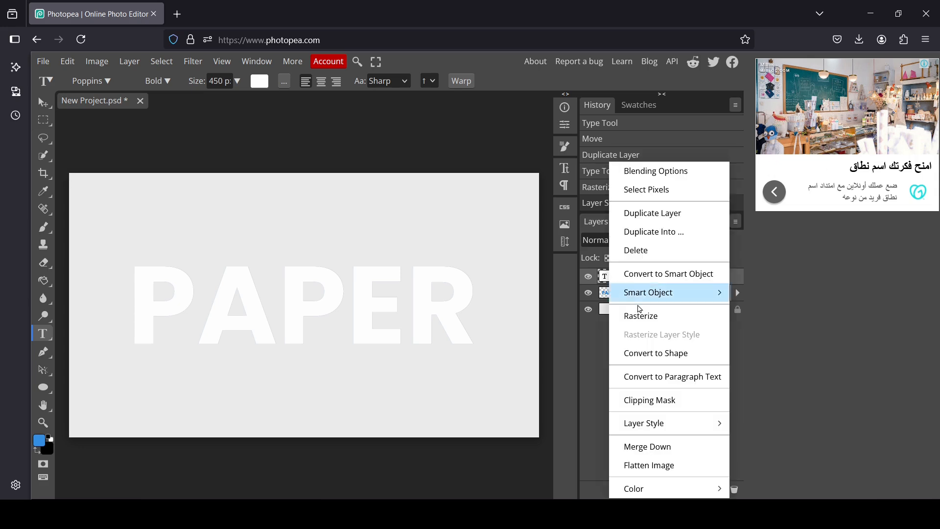
pyautogui.click(659, 323)
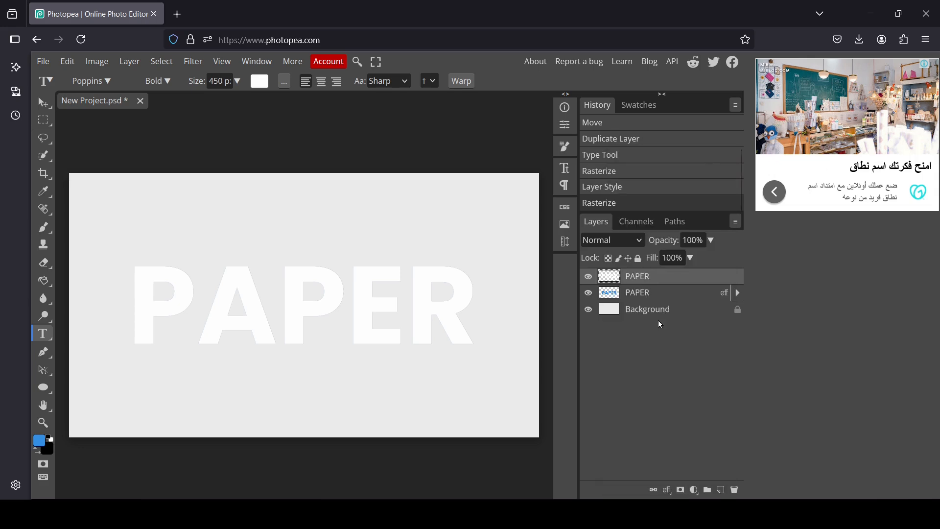
pyautogui.click(223, 62)
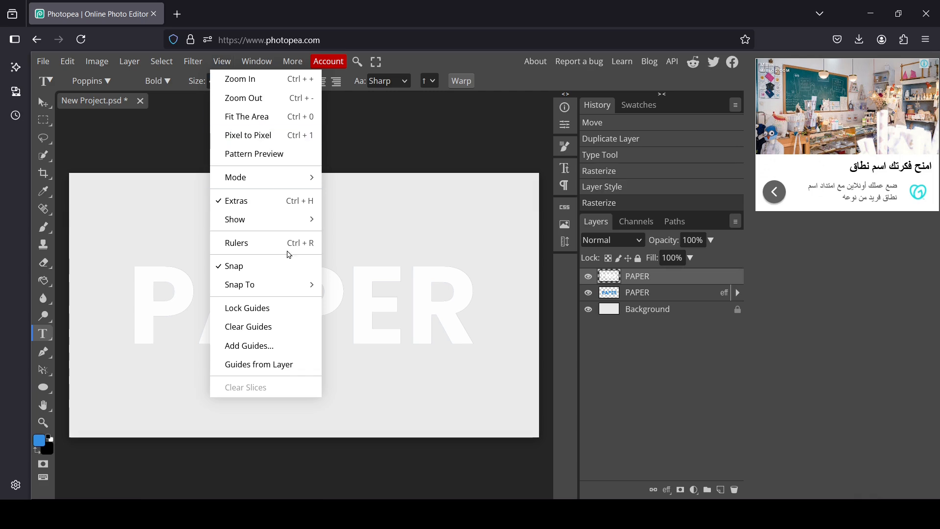
pyautogui.moveTo(290, 285)
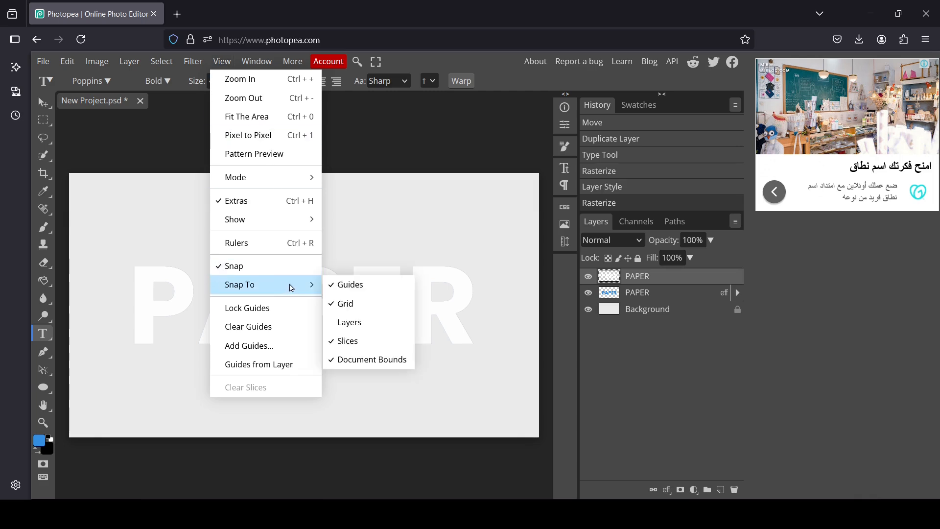
pyautogui.click(458, 129)
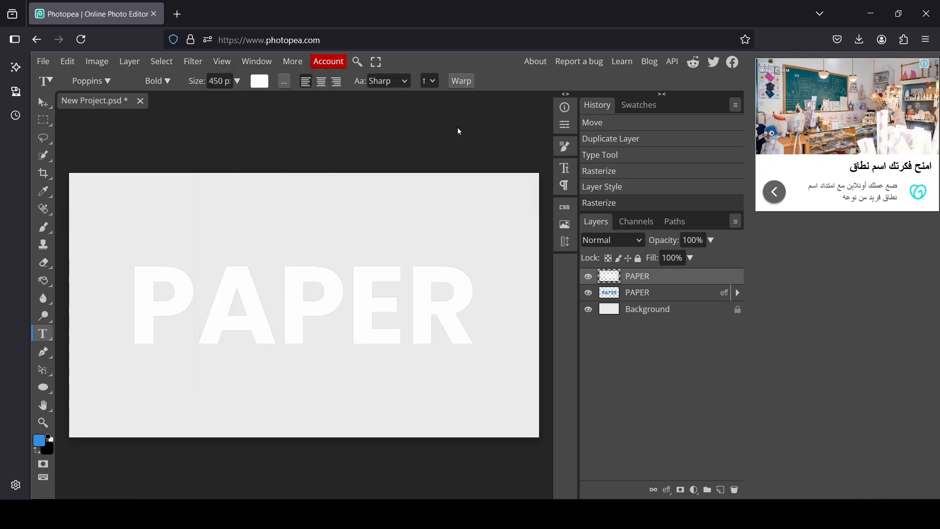
pyautogui.click(458, 127)
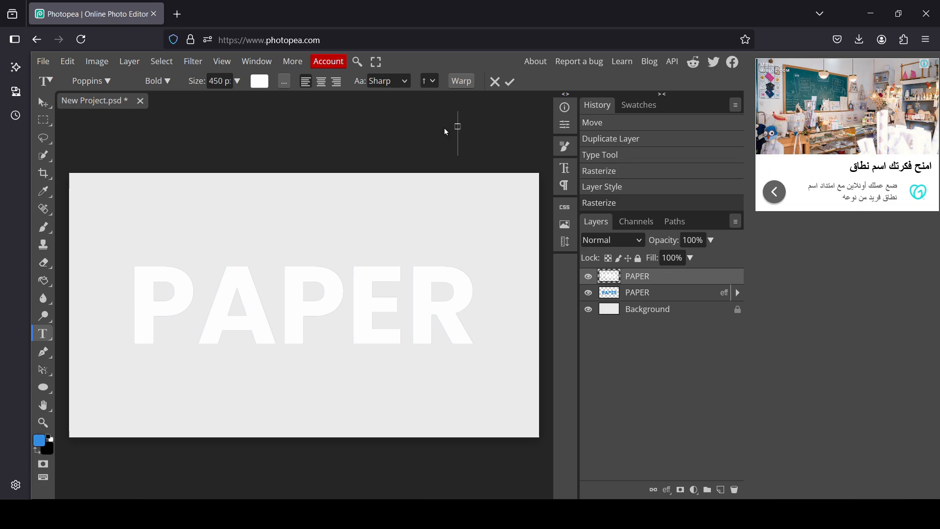
# - Cut out the upper half of the white PAPER lettering with a rectangular selection and paste it onto its own layer
pyautogui.click(44, 129)
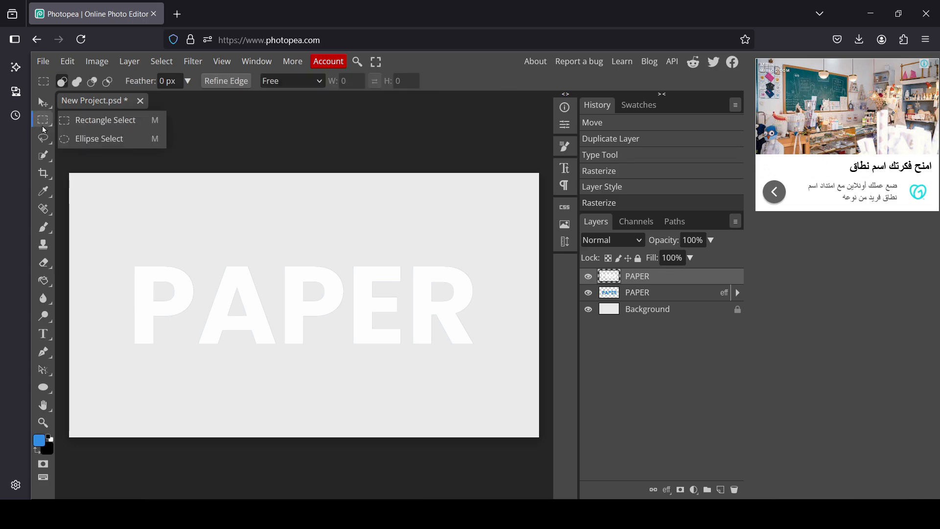
pyautogui.click(109, 123)
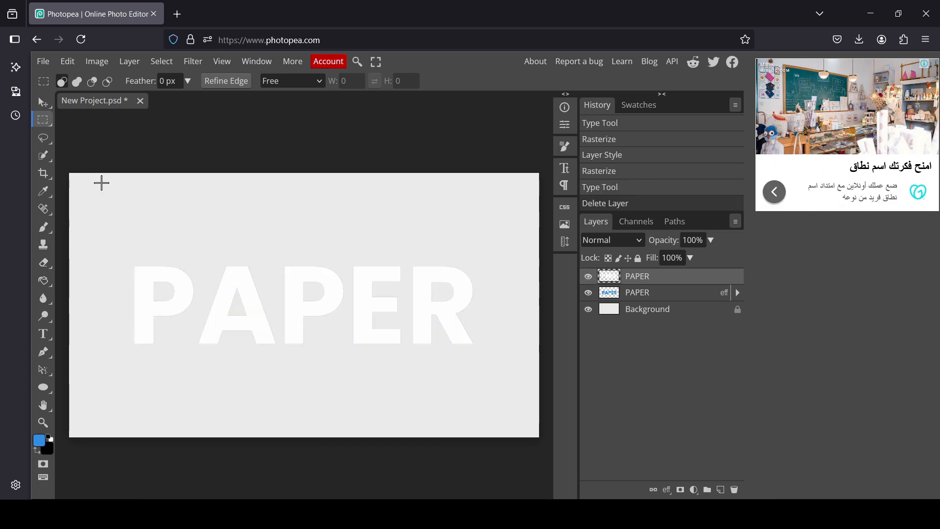
pyautogui.moveTo(102, 183); pyautogui.dragTo(503, 305)
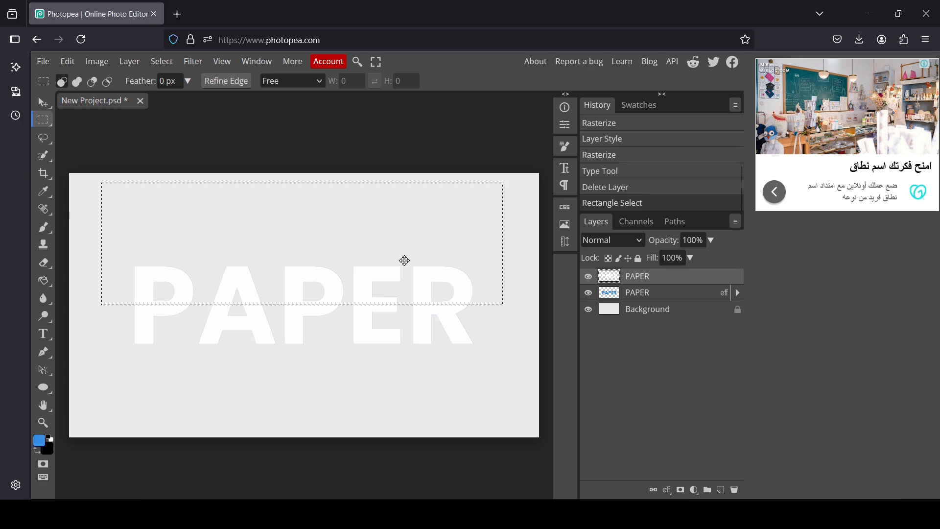
pyautogui.hotkey('ctrl', 'v')
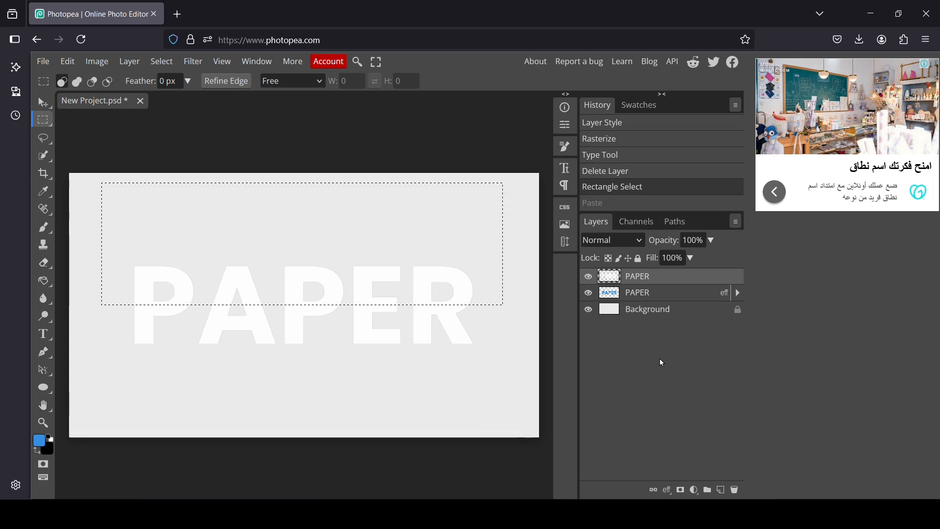
pyautogui.press('Delete')
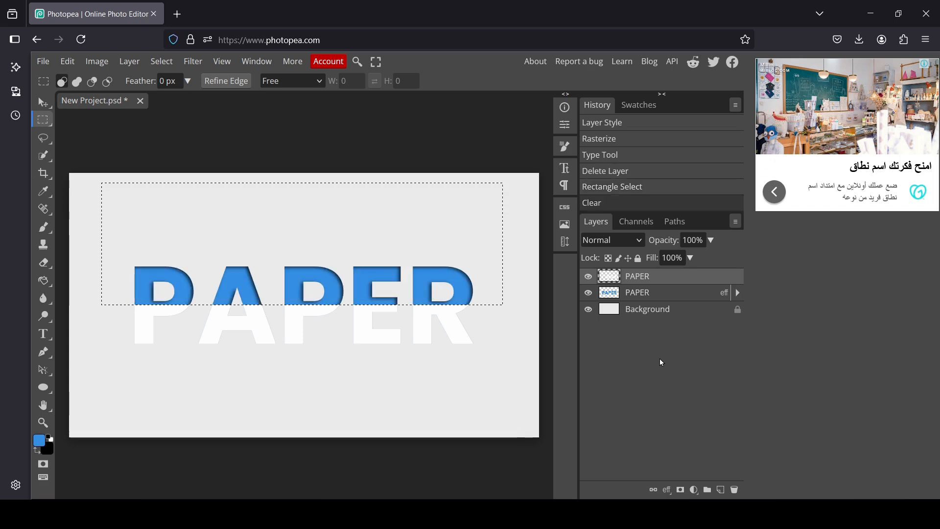
pyautogui.hotkey('ctrl', 'v')
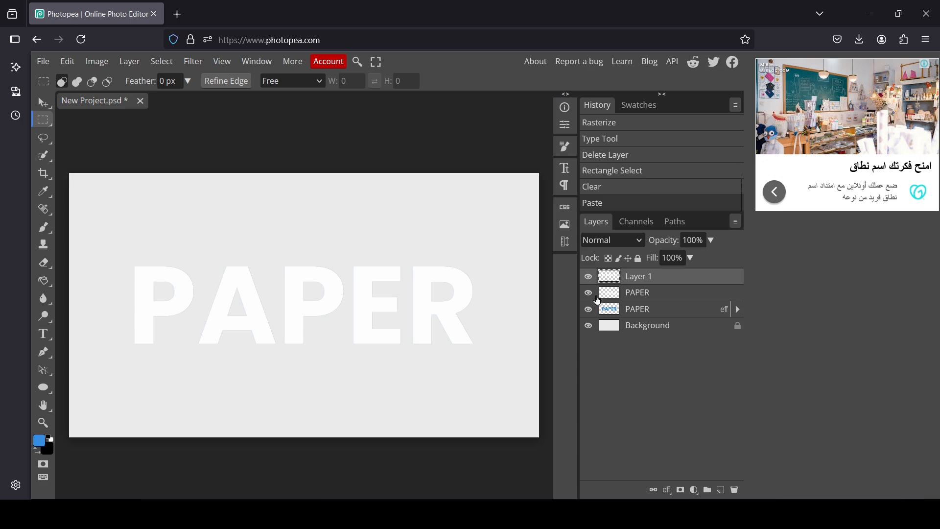
# - Hide and show the two white half-letter layers in turn to check the upper and lower halves separately
pyautogui.click(588, 276)
pyautogui.click(588, 276)
pyautogui.click(588, 292)
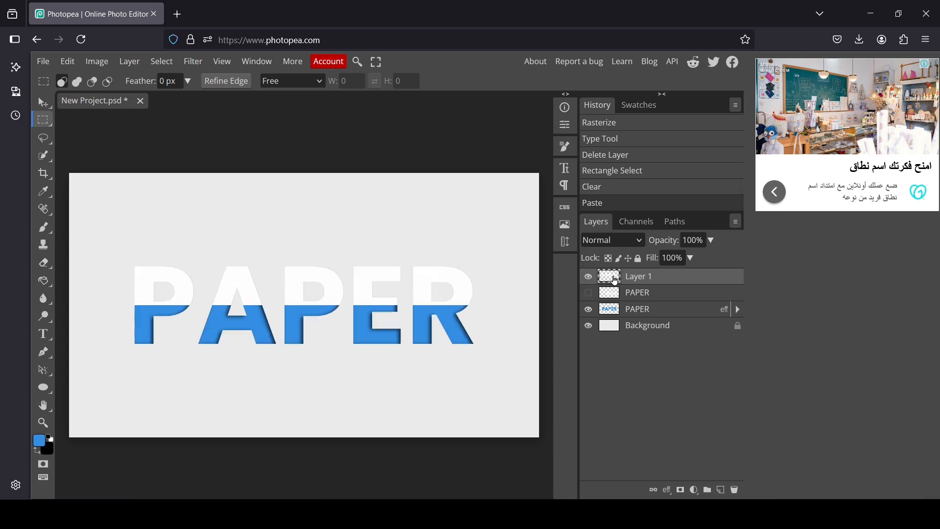
pyautogui.click(590, 278)
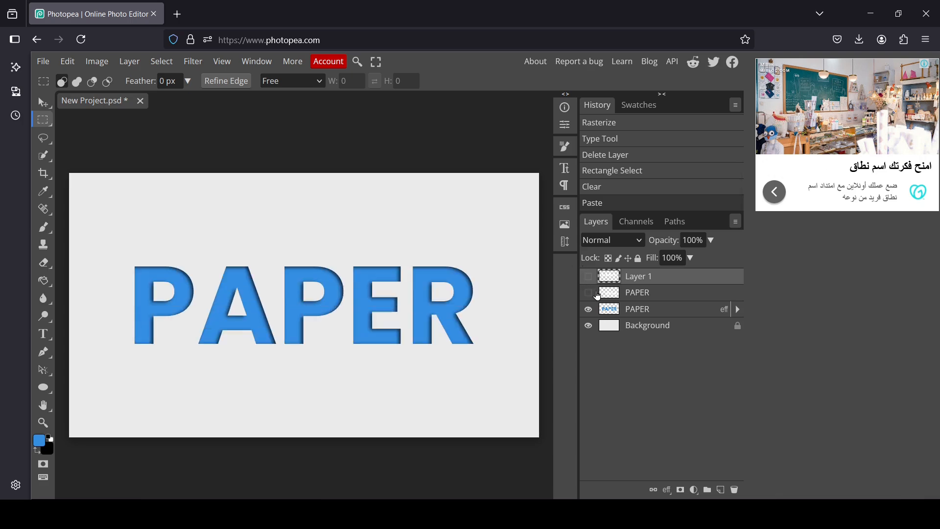
pyautogui.click(590, 293)
pyautogui.click(619, 295)
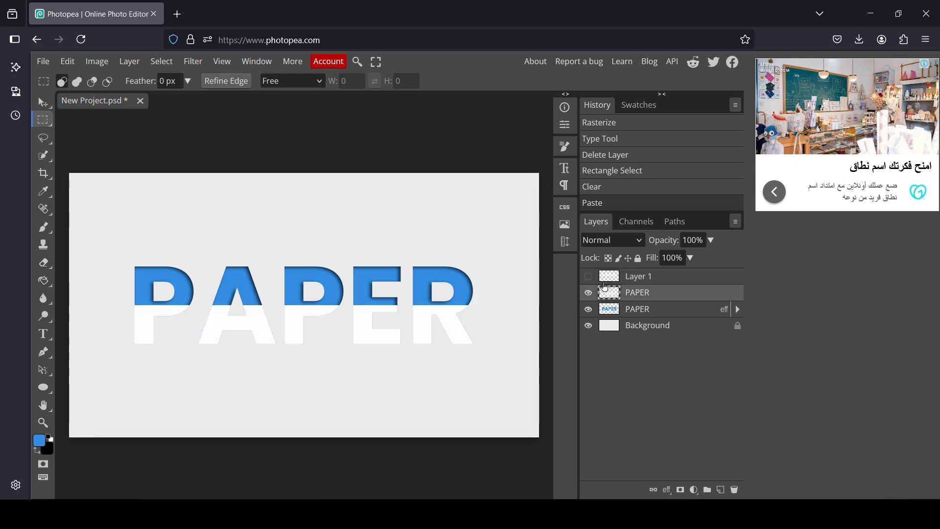
pyautogui.click(588, 276)
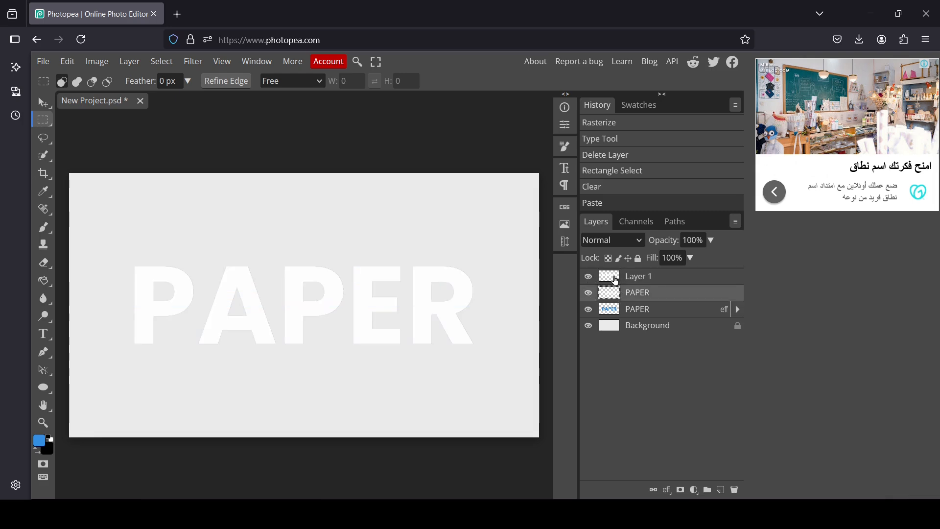
# - Free Transform the upper-half layer, Layer 1, with a horizontal skew of -12° and a height of 97.94%
pyautogui.click(616, 280)
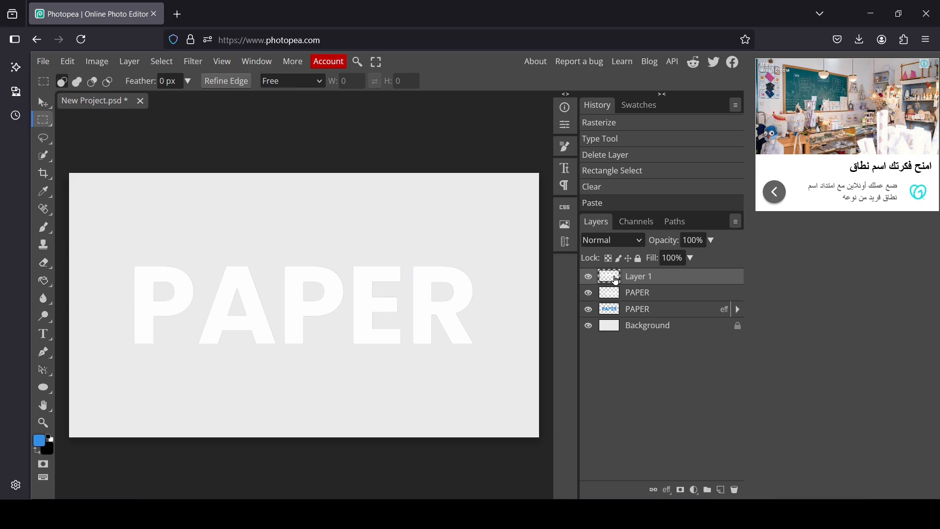
pyautogui.click(68, 63)
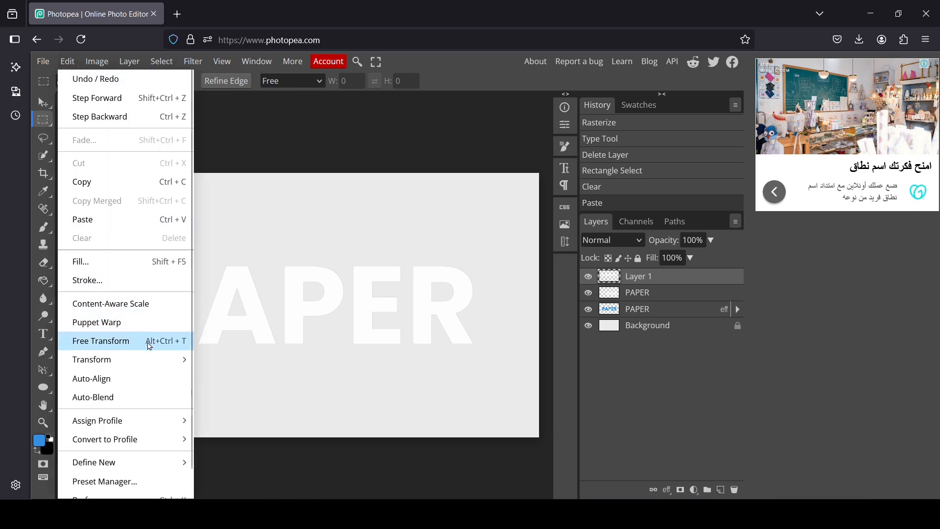
pyautogui.click(101, 341)
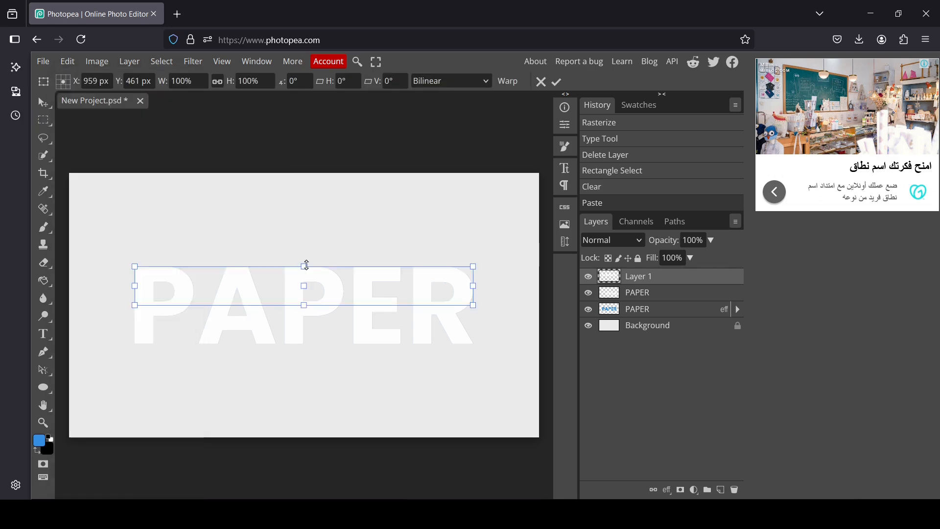
pyautogui.moveTo(304, 265); pyautogui.dragTo(313, 267)
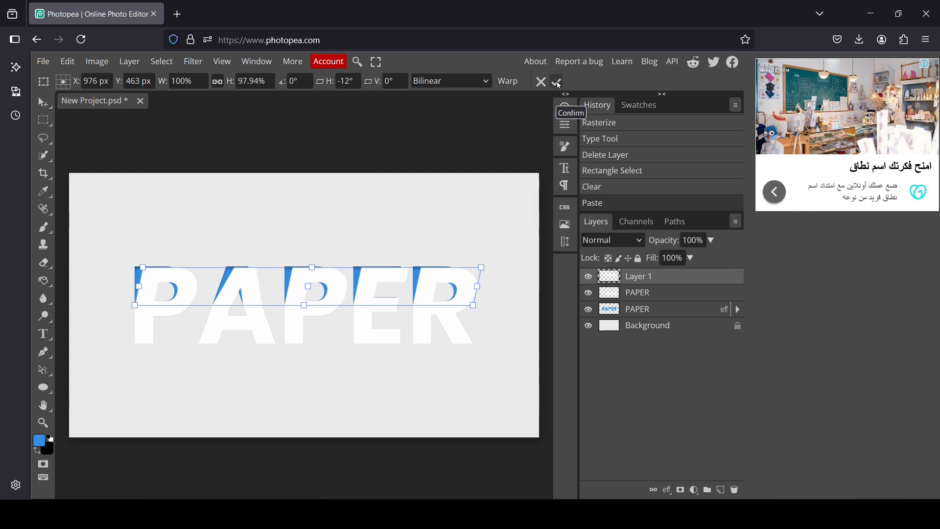
pyautogui.click(556, 82)
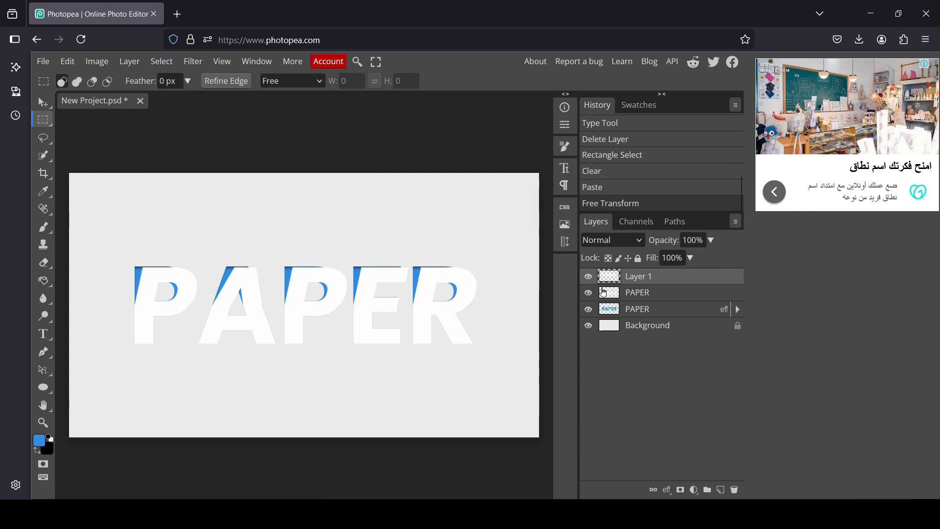
# - Free Transform the lower-half PAPER layer with a horizontal skew of 13° and a height of 93.51%, and toggle its visibility to check it
pyautogui.click(600, 295)
pyautogui.click(588, 293)
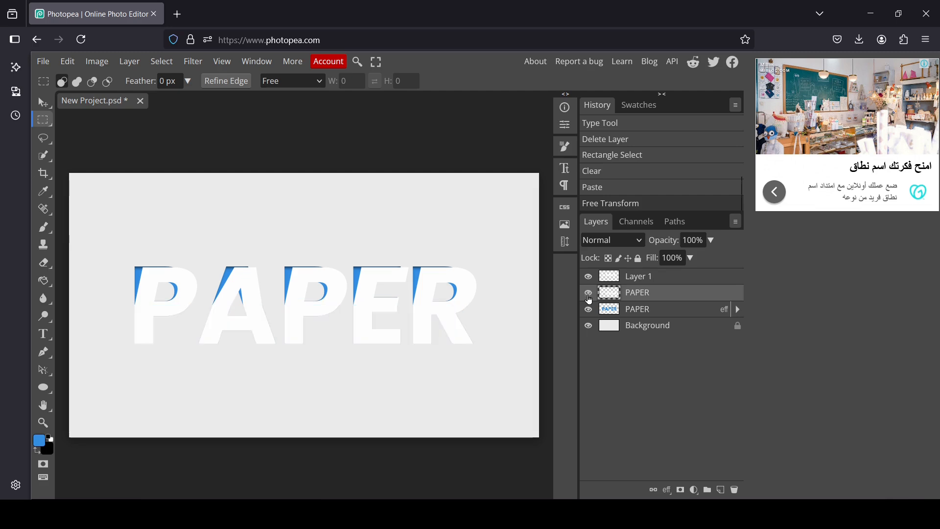
pyautogui.click(68, 68)
pyautogui.click(155, 346)
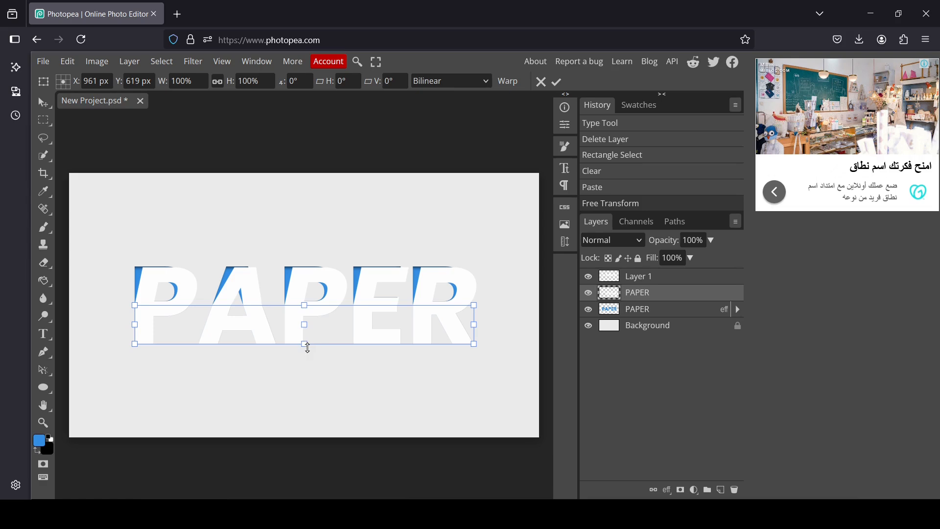
pyautogui.moveTo(306, 346); pyautogui.dragTo(312, 341)
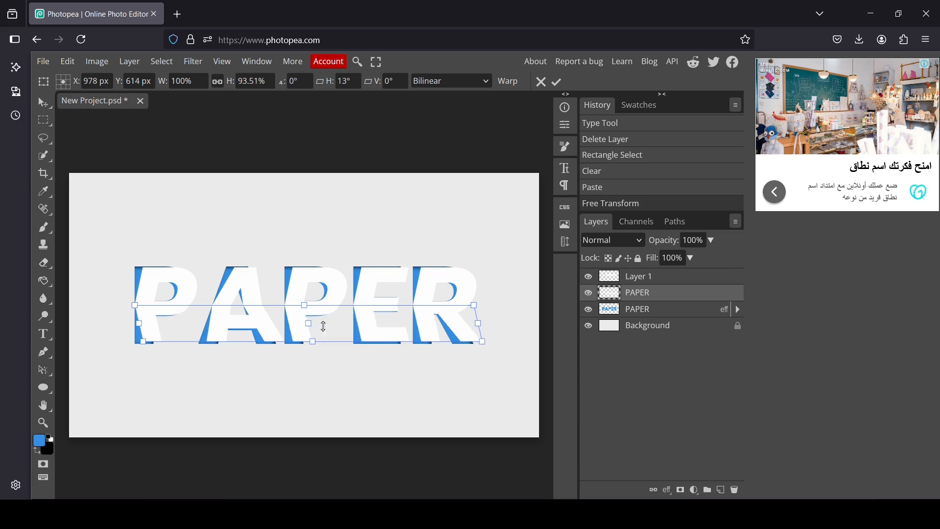
pyautogui.click(558, 83)
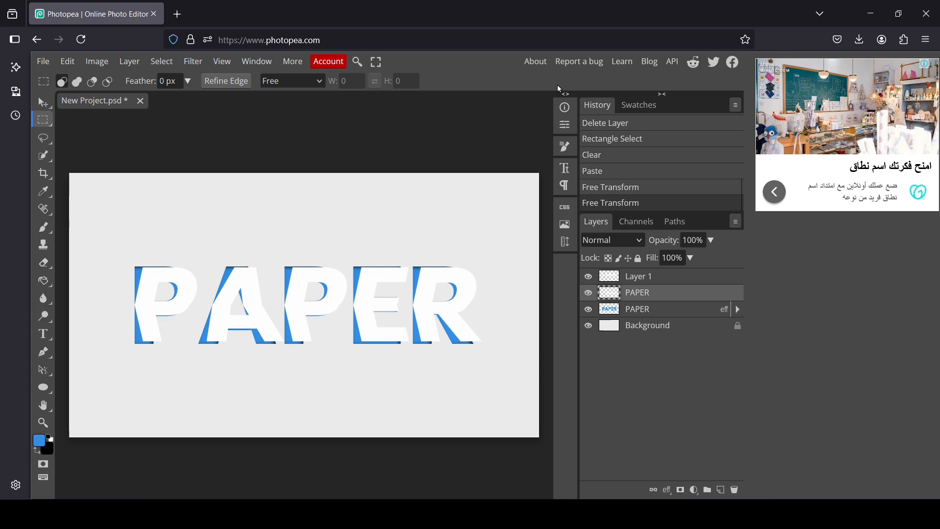
pyautogui.click(589, 293)
pyautogui.click(589, 292)
# - Apply a light grey #dedede Color Overlay to the lower-half PAPER layer
pyautogui.rightClick(607, 300)
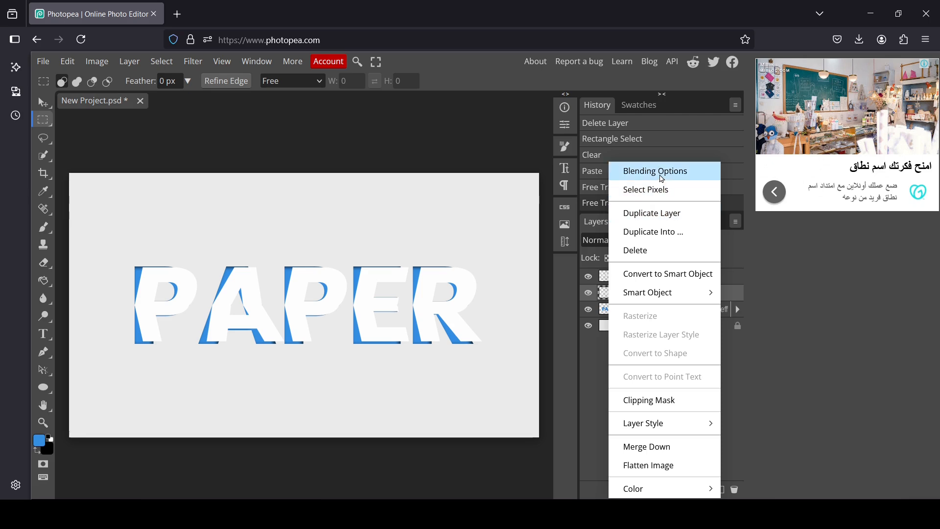
pyautogui.click(656, 172)
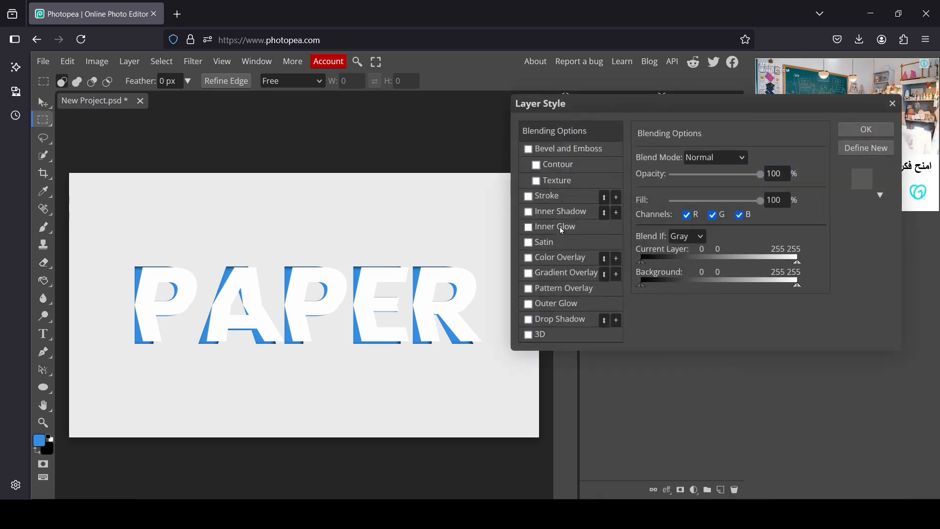
pyautogui.click(568, 260)
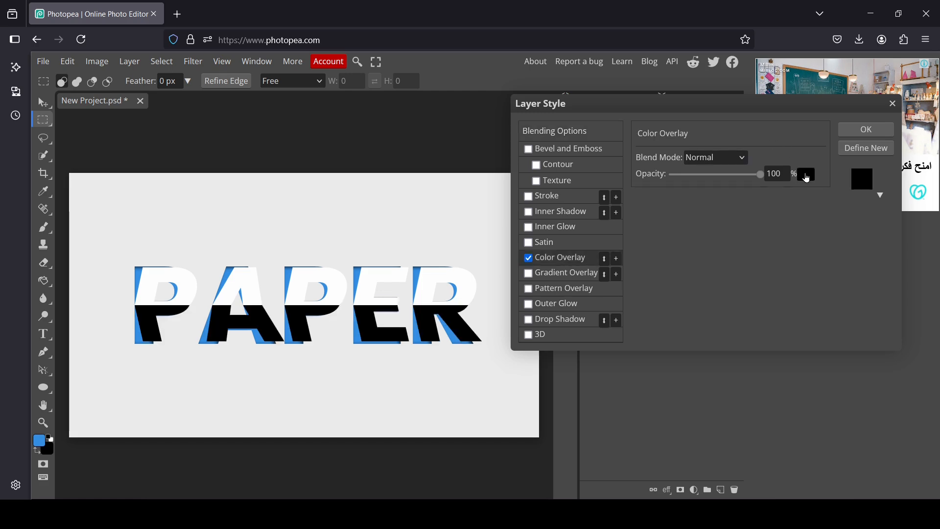
pyautogui.click(807, 175)
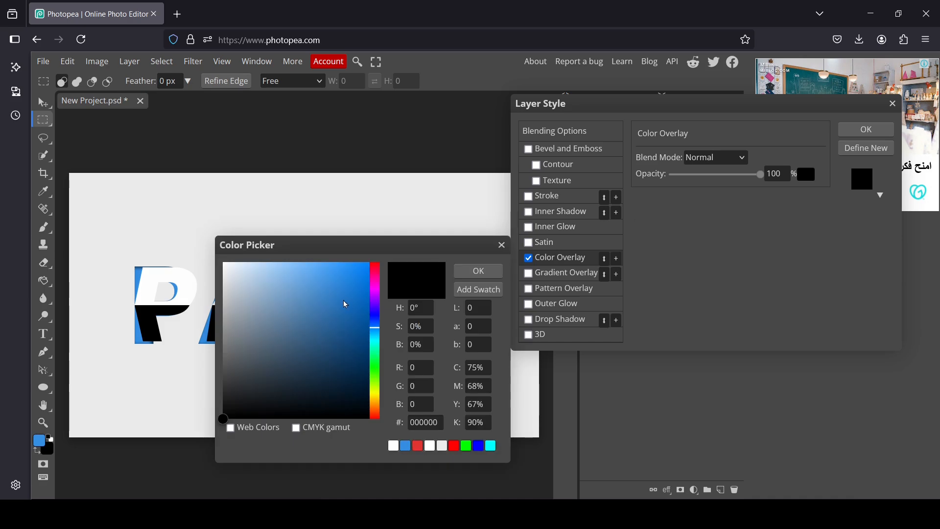
pyautogui.moveTo(364, 249); pyautogui.dragTo(713, 184)
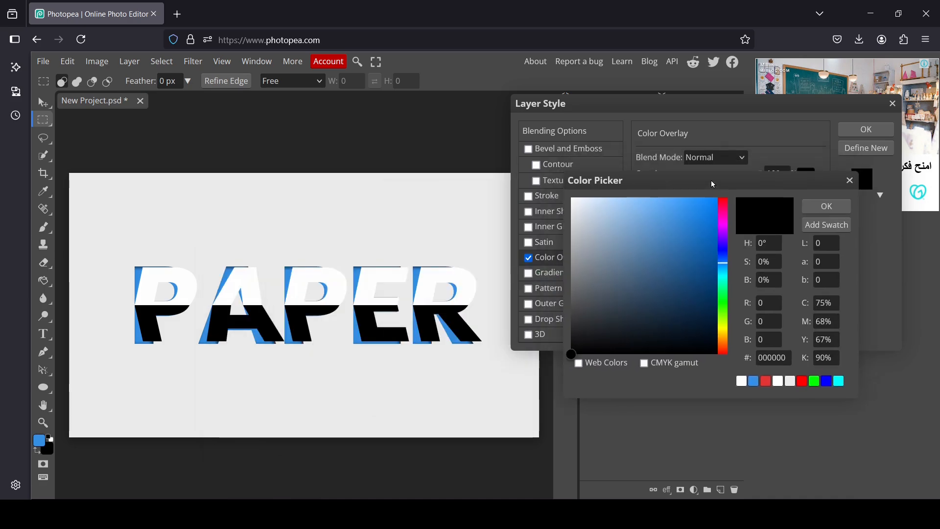
pyautogui.moveTo(614, 231); pyautogui.dragTo(545, 216)
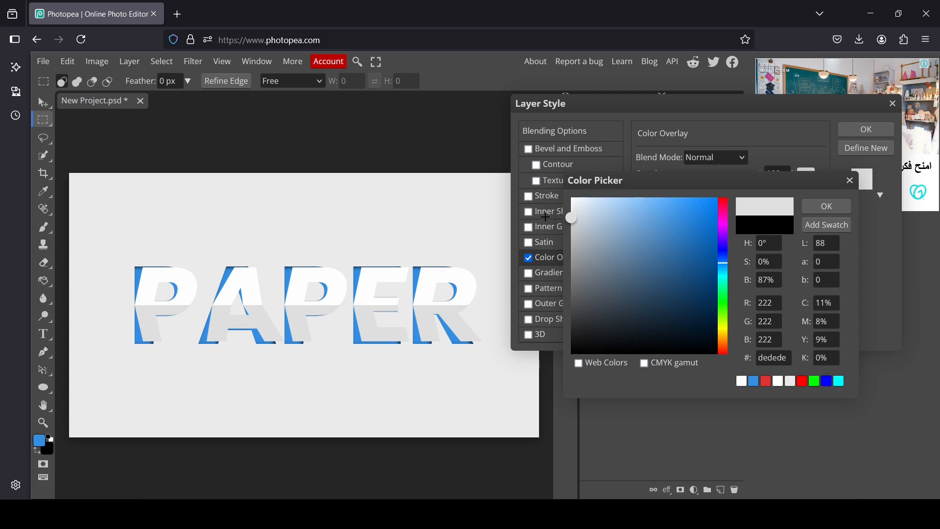
pyautogui.click(839, 209)
pyautogui.click(862, 128)
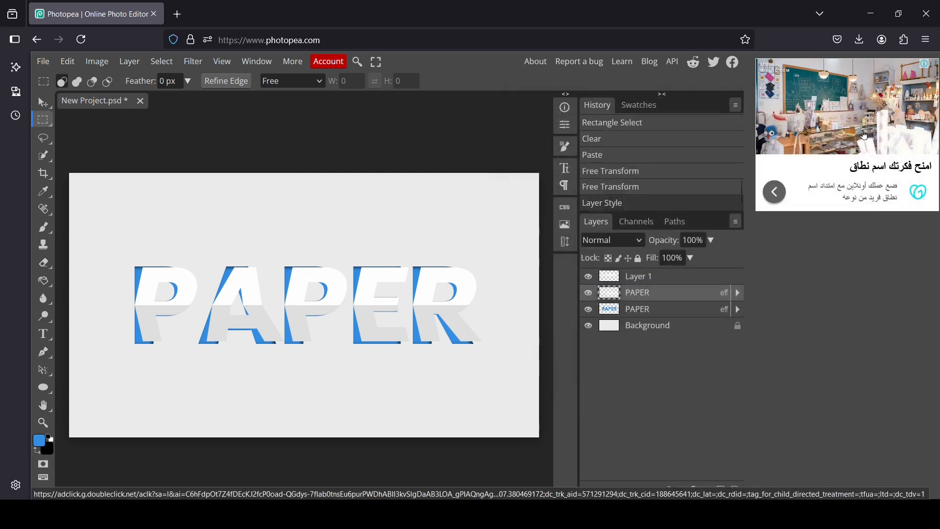
# - Apply a white #ffffff Color Overlay to the upper-half layer, Layer 1
pyautogui.click(612, 282)
pyautogui.rightClick(611, 282)
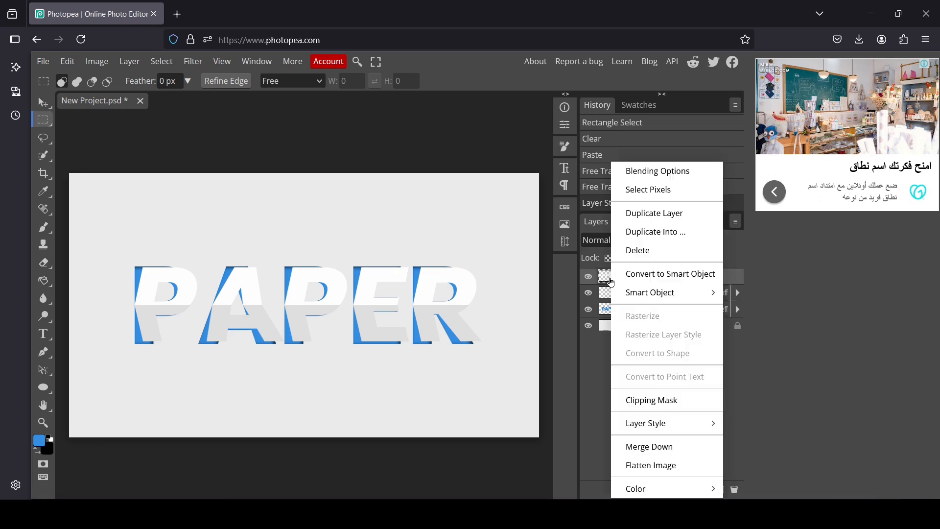
pyautogui.click(673, 169)
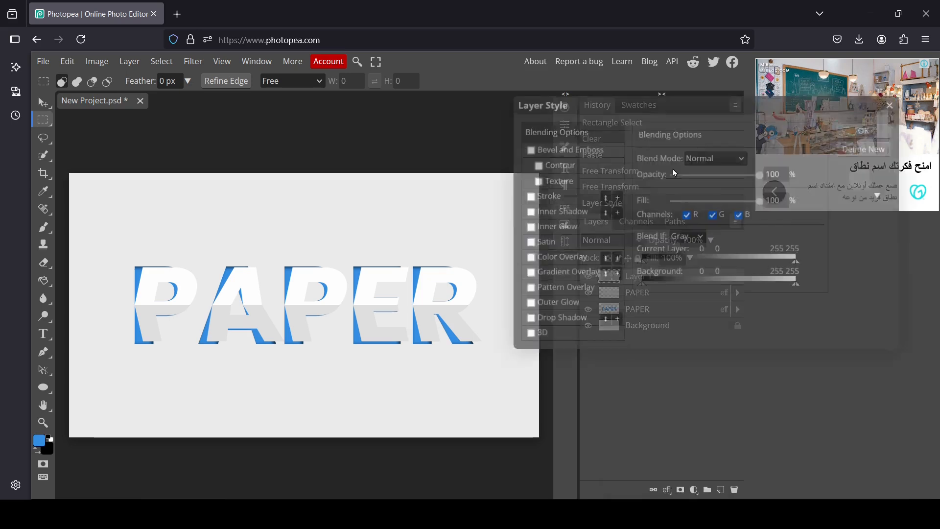
pyautogui.click(569, 259)
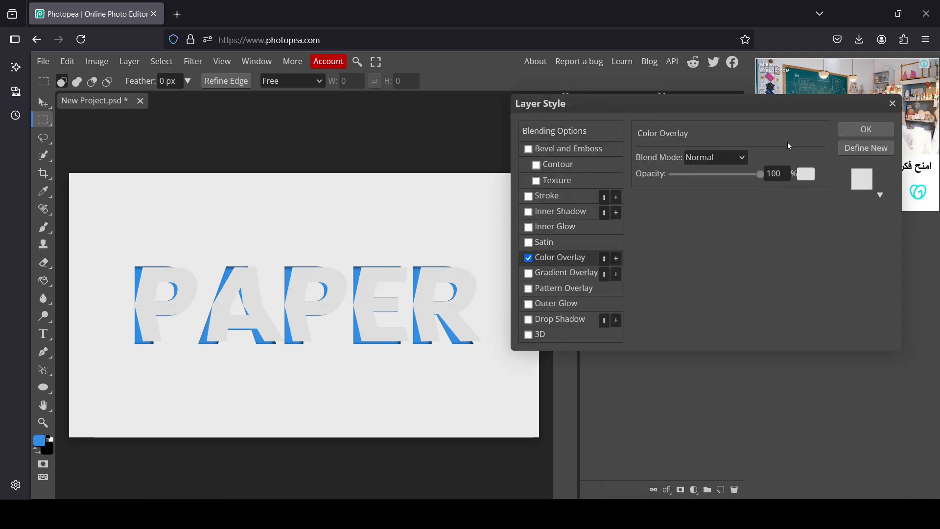
pyautogui.click(807, 175)
pyautogui.moveTo(576, 220); pyautogui.dragTo(567, 200)
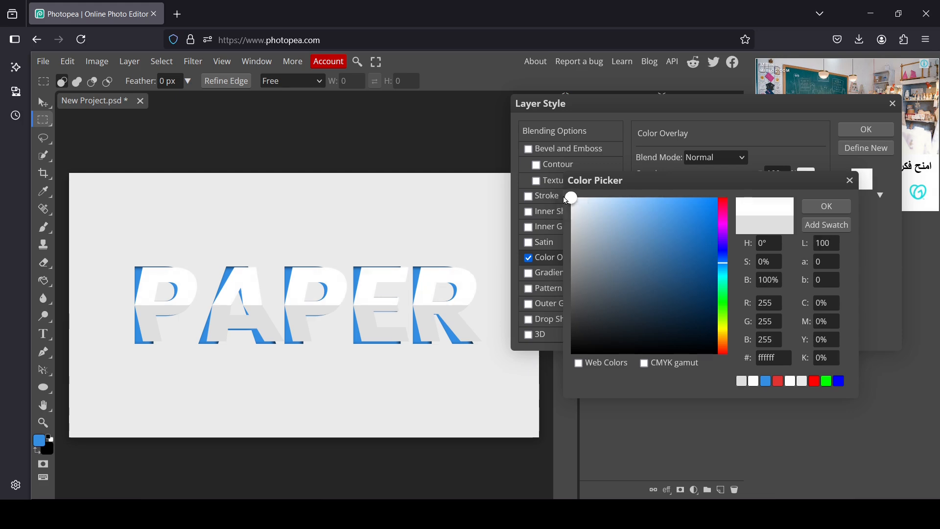
pyautogui.click(833, 206)
pyautogui.click(865, 129)
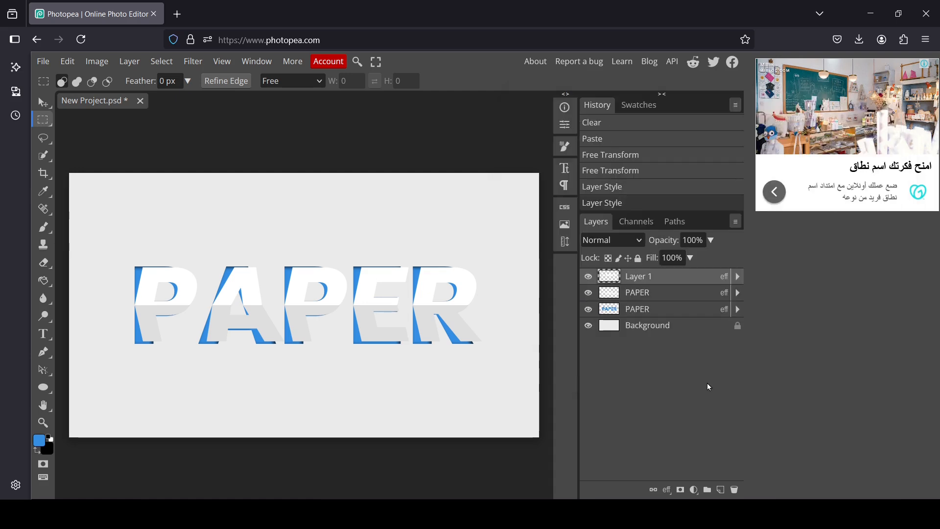
# - Check the two half-letter layers by hiding and showing them, and merge Layer 1 down into the lower-half PAPER layer
pyautogui.click(588, 281)
pyautogui.click(588, 282)
pyautogui.click(588, 293)
pyautogui.click(588, 293)
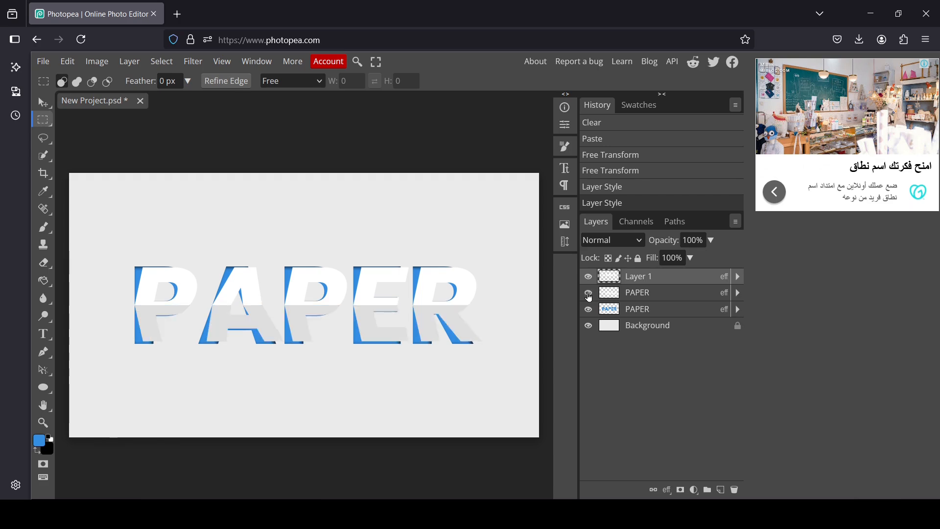
pyautogui.rightClick(615, 276)
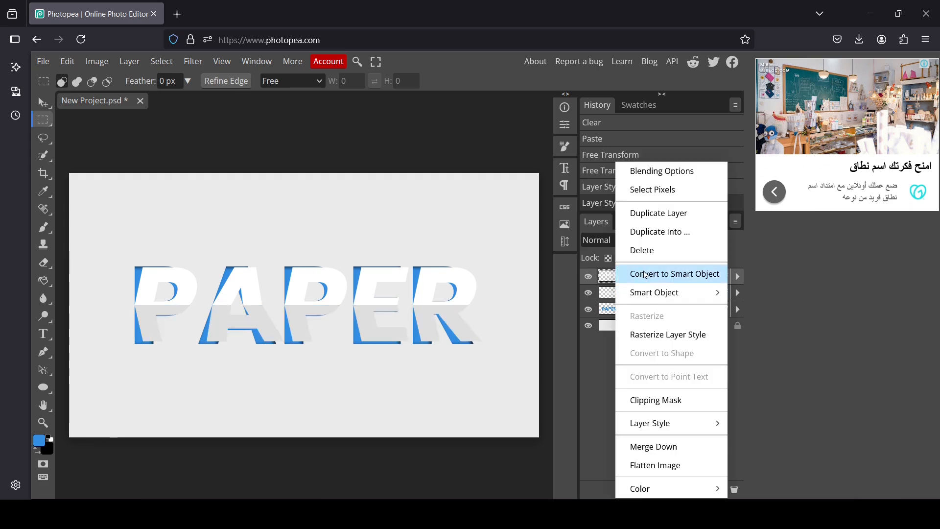
pyautogui.click(678, 448)
pyautogui.click(588, 276)
pyautogui.click(588, 276)
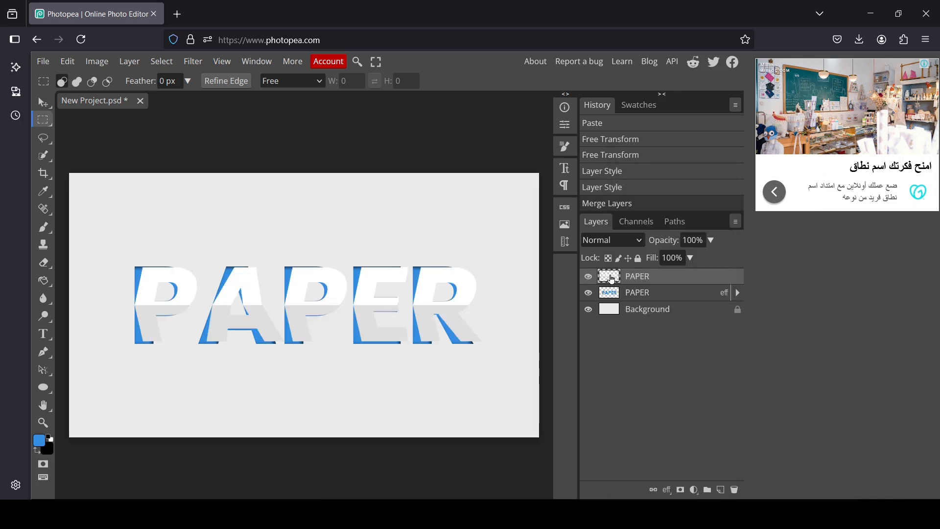
# - Add a Drop Shadow to the merged PAPER layer with an angle of 125°, a distance of 11 px and a size of 22 px
pyautogui.rightClick(611, 280)
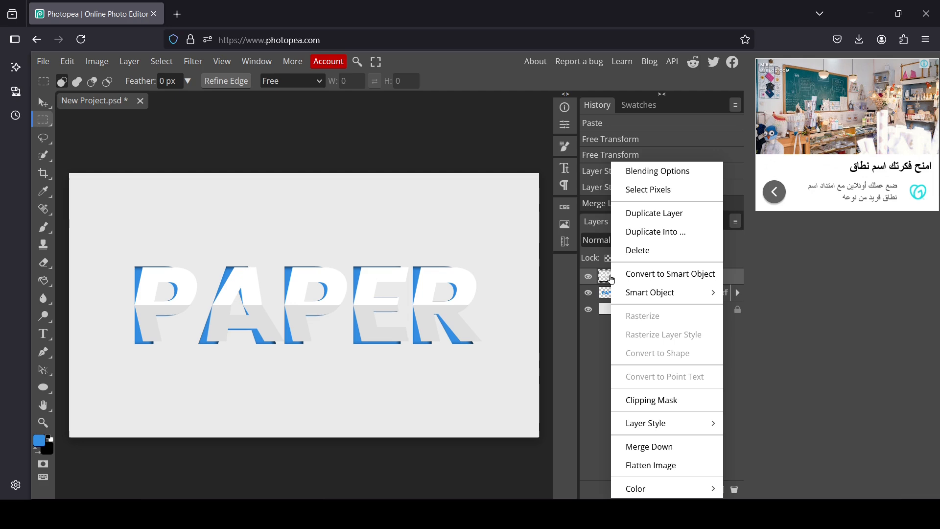
pyautogui.click(673, 173)
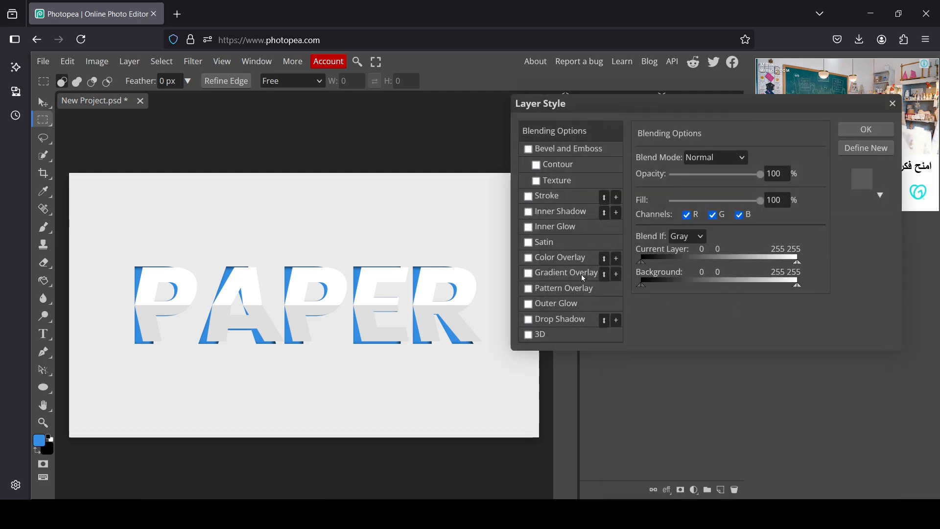
pyautogui.click(566, 321)
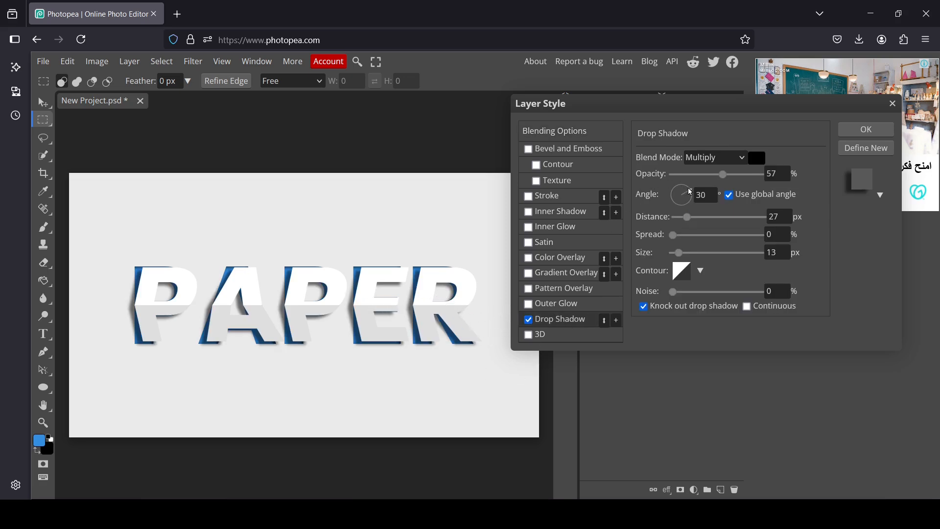
pyautogui.moveTo(690, 192); pyautogui.dragTo(675, 192)
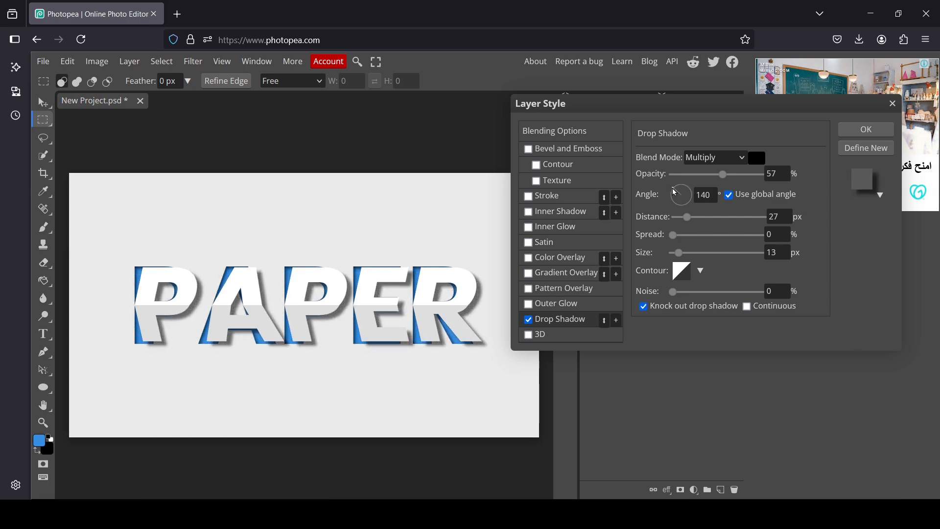
pyautogui.moveTo(688, 218)
pyautogui.mouseDown()
pyautogui.moveTo(686, 256)
pyautogui.moveTo(673, 236)
pyautogui.moveTo(692, 237)
pyautogui.moveTo(654, 242)
pyautogui.moveTo(691, 257)
pyautogui.moveTo(682, 255)
pyautogui.mouseUp()
pyautogui.moveTo(680, 219); pyautogui.dragTo(676, 190)
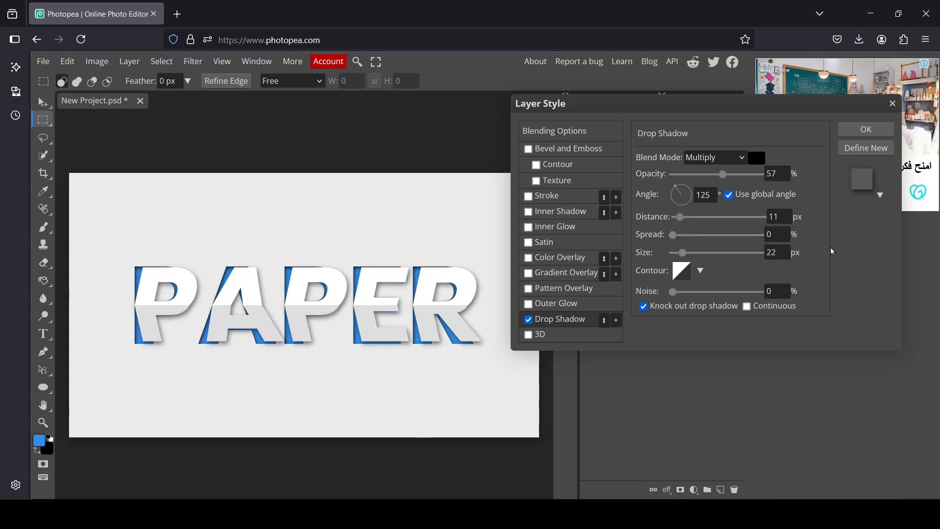
pyautogui.click(865, 130)
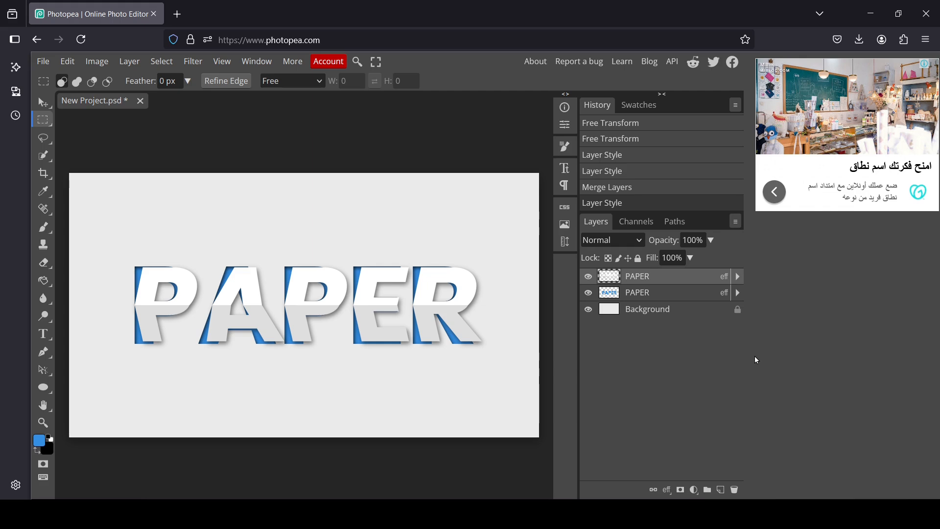
# - Stamp all visible layers into a new merged layer at the top of the layer stack
pyautogui.press('alt')
pyautogui.hotkey('ctrl', 'alt', 'e')
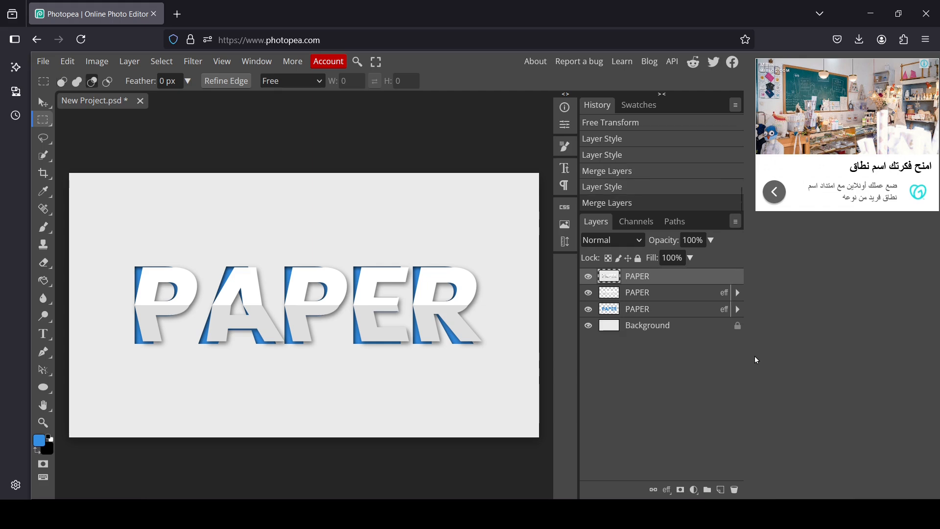